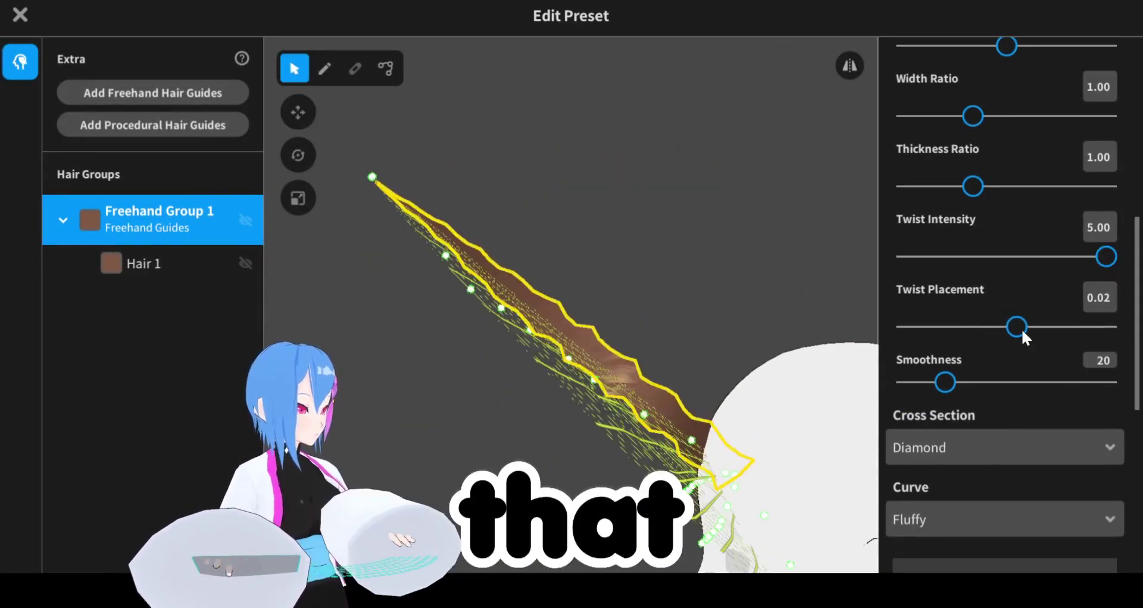
Lower the twist placement of Freehand Group 1's hair
left_click_drag(1017, 331, 963, 334)
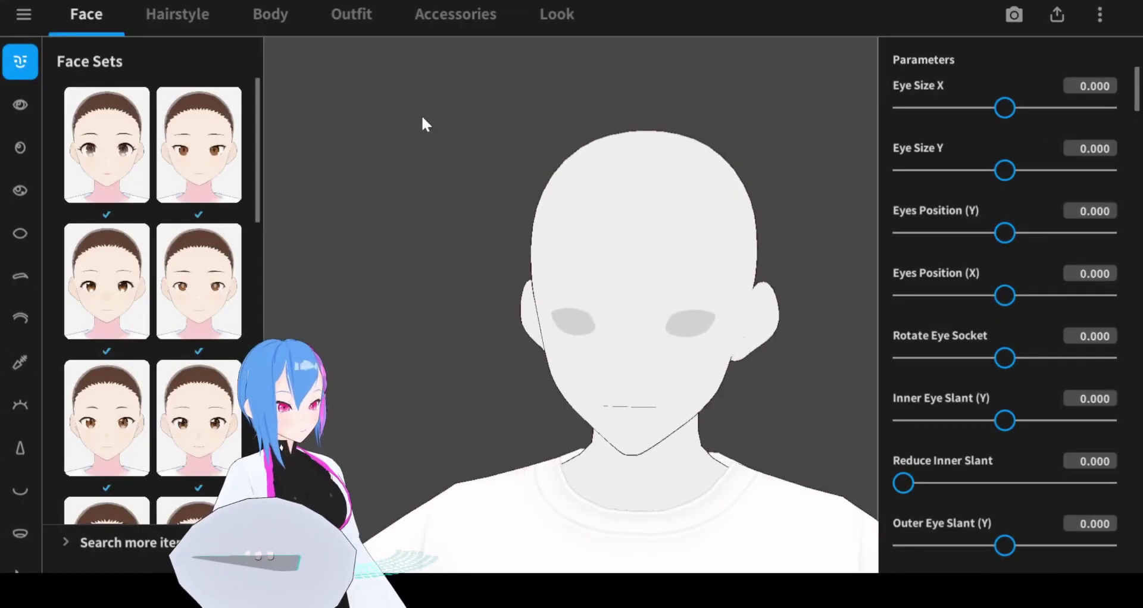
Create a new custom Extra hair item in the hairstyle section
left_click(195, 10)
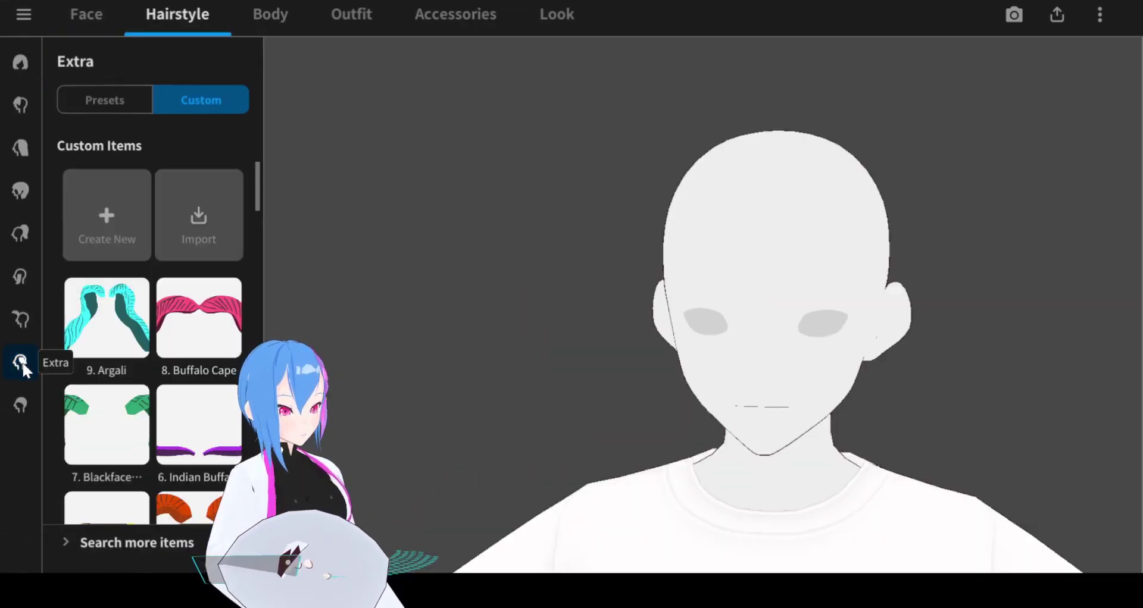
left_click(111, 224)
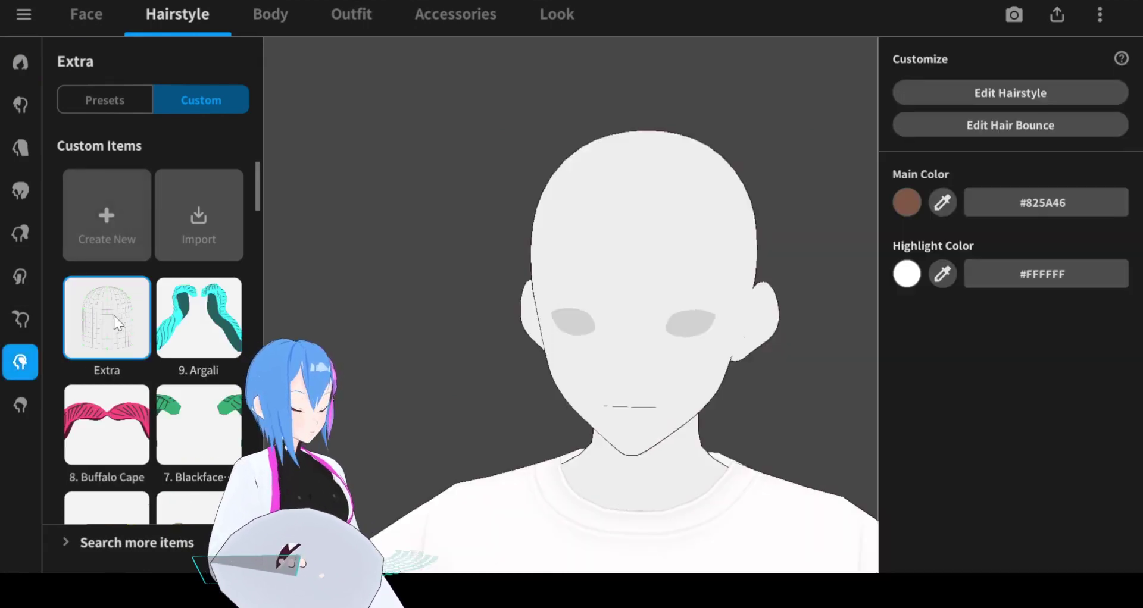
left_click_drag(590, 312, 563, 313)
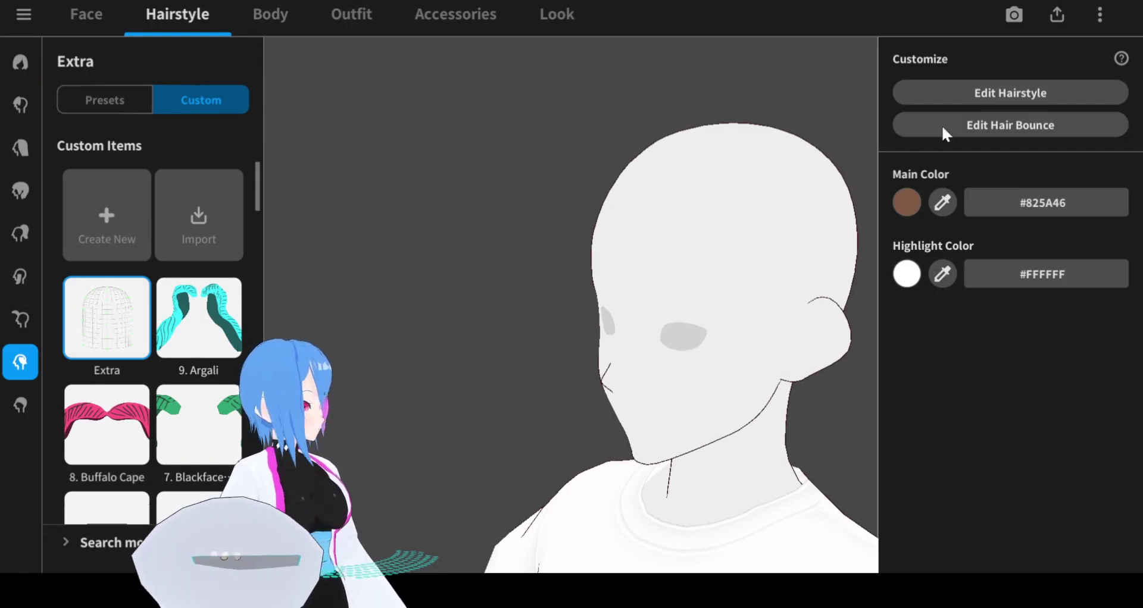
Open the new Extra hair item for editing and review the Materials list of Freehand Group 1
left_click(1024, 94)
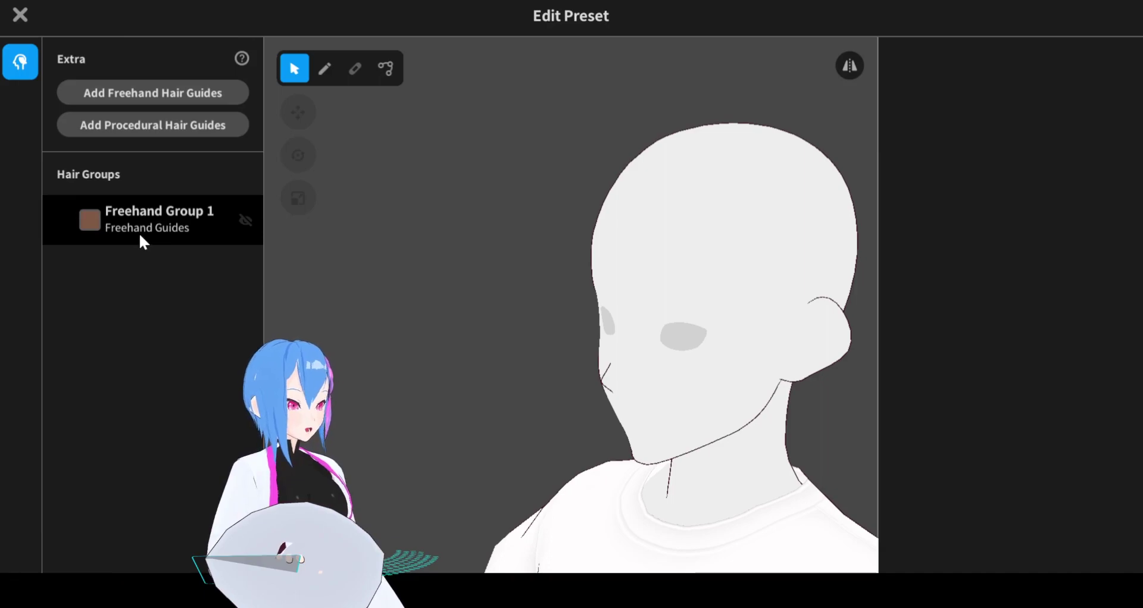
left_click(149, 228)
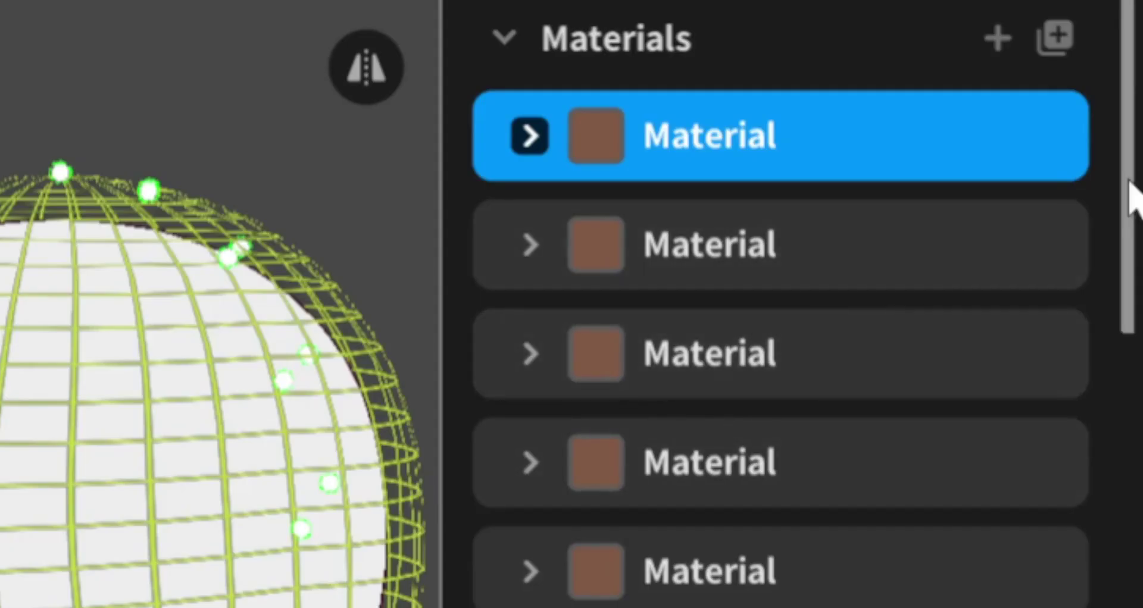
left_click_drag(1138, 116, 1141, 253)
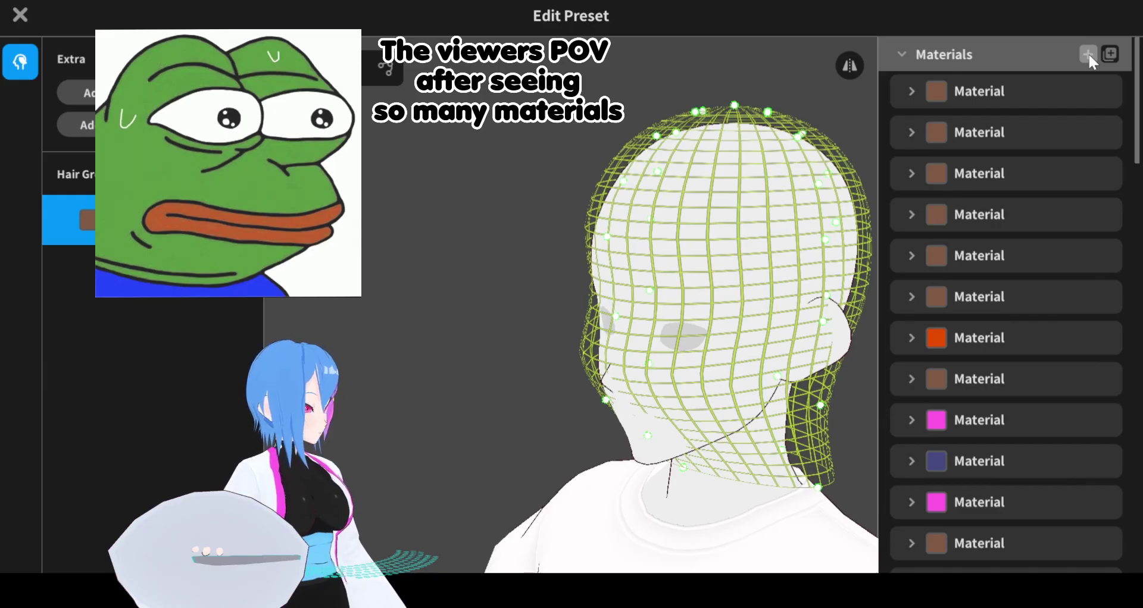
left_click_drag(1137, 115, 1134, 238)
left_click(994, 385)
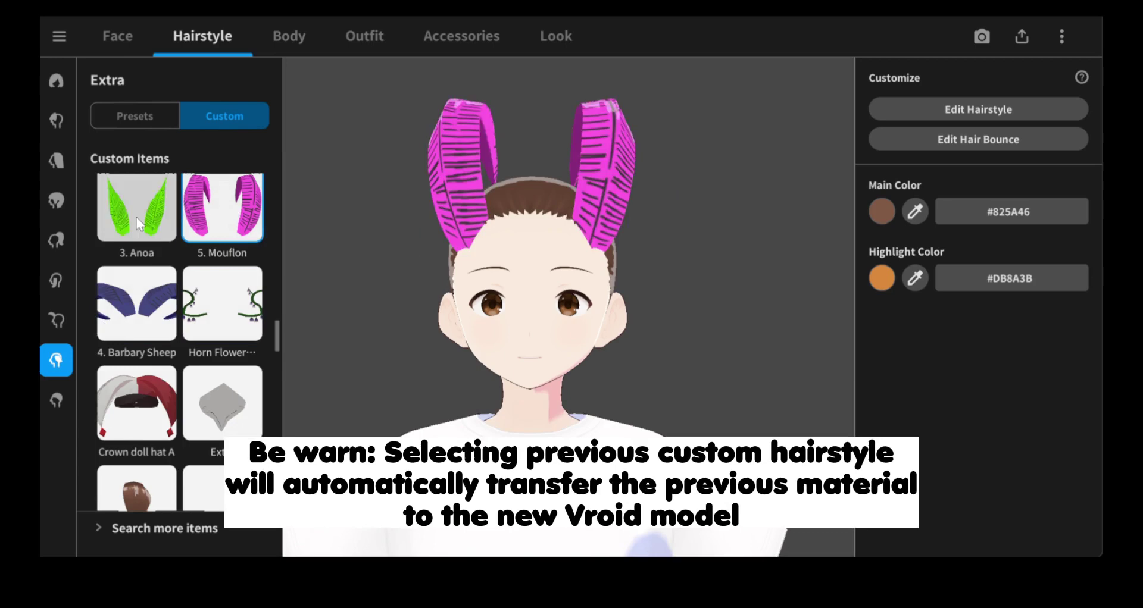
Try several saved custom Extra hair items on the model and create a new Extra item
scroll(179, 297, "up", 10)
left_click(137, 343)
scroll(215, 276, "up", 2)
left_click(149, 307)
scroll(163, 250, "up", 4)
left_click(222, 199)
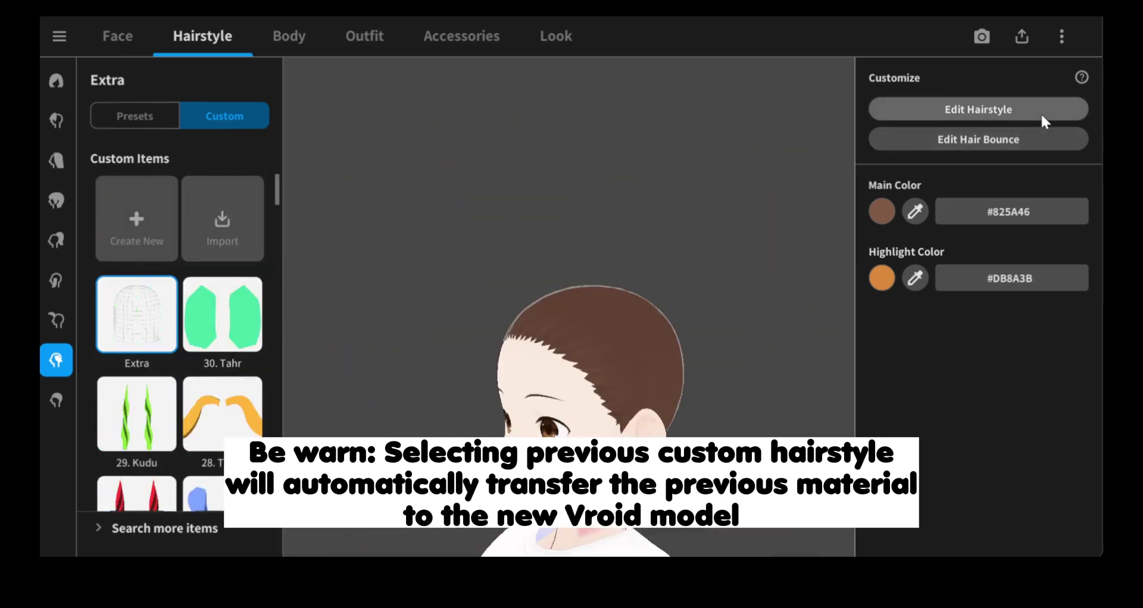
Open the hairstyle editor for the new Extra item and examine the materials listed for Freehand Group 1
left_click(1042, 113)
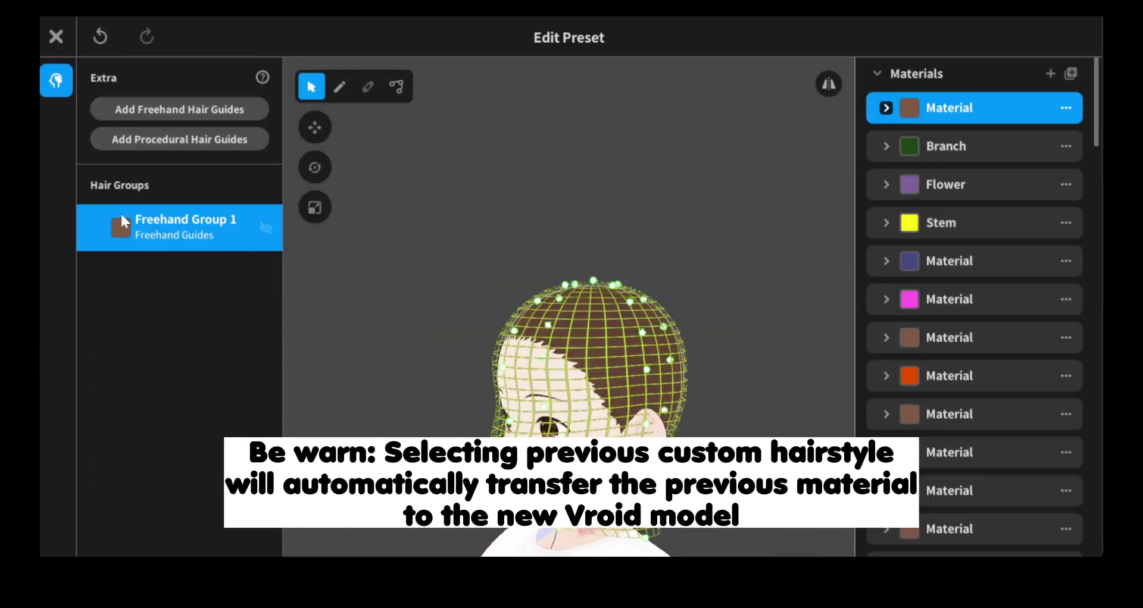
scroll(1095, 178, "down", 10)
scroll(1096, 172, "up", 6)
scroll(1099, 150, "up", 6)
right_click_drag(484, 245, 506, 241)
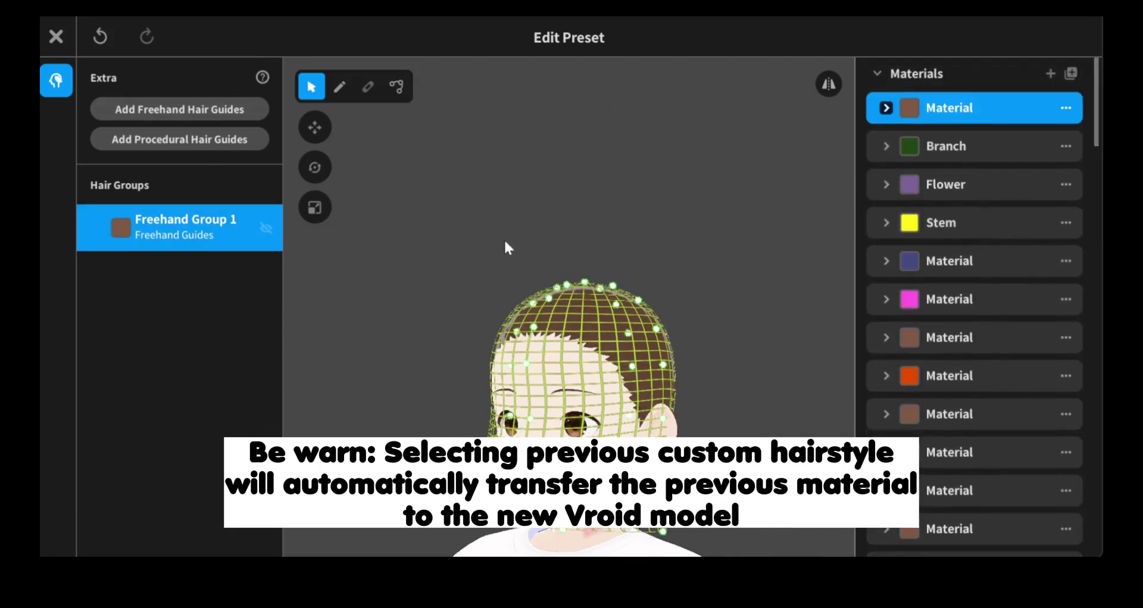
Leave the preset editor and create a fresh Extra hair item, opening its Freehand Group 1 for editing
left_click(56, 40)
left_click(603, 420)
mouse_move(277, 182)
left_mouse_down()
mouse_move(278, 231)
mouse_move(276, 177)
left_mouse_up()
left_click(135, 245)
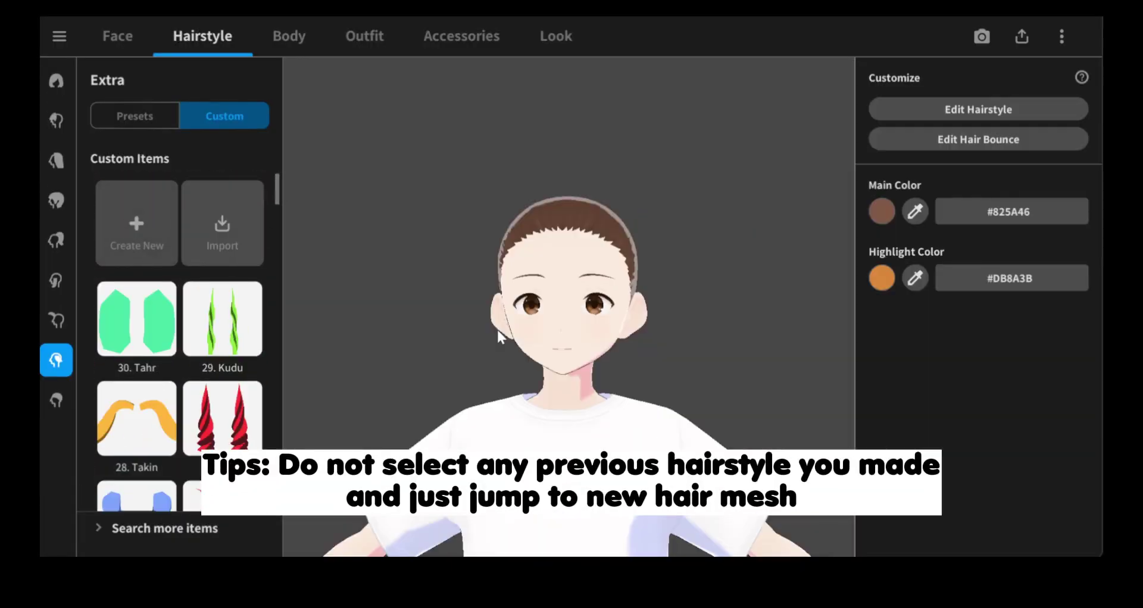
left_click(1003, 108)
left_click(192, 228)
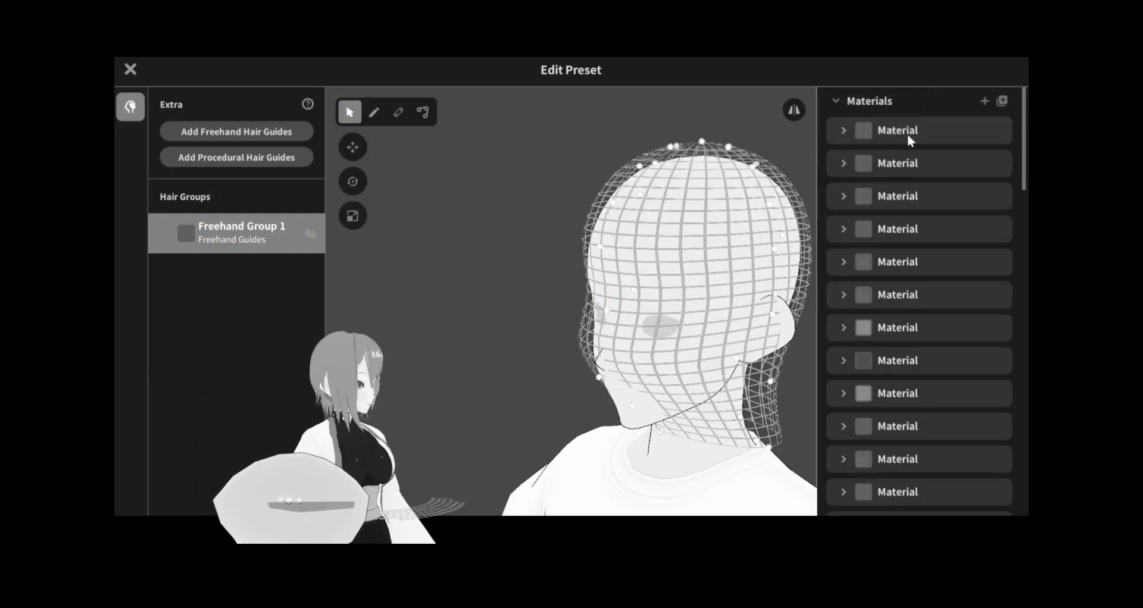
Delete the surplus entries one by one from Freehand Group 1's Materials list
right_click(909, 133)
left_click(838, 159)
right_click(887, 132)
left_click(863, 163)
right_click(888, 137)
left_click(858, 167)
right_click(881, 134)
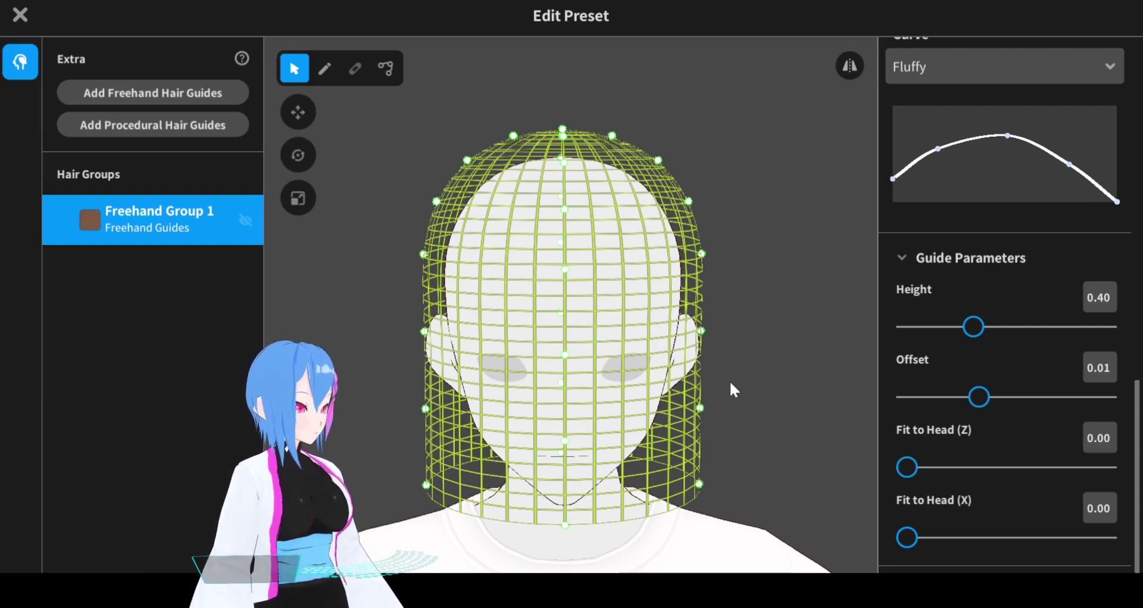
Set the hair guide's Fit to Head (Z) to 0.00, Offset to 0.01 and Height to 0.51
mouse_move(907, 467)
left_mouse_down()
mouse_move(1047, 471)
mouse_move(899, 470)
left_mouse_up()
right_click_drag(499, 388, 659, 249)
left_click_drag(946, 393, 989, 410)
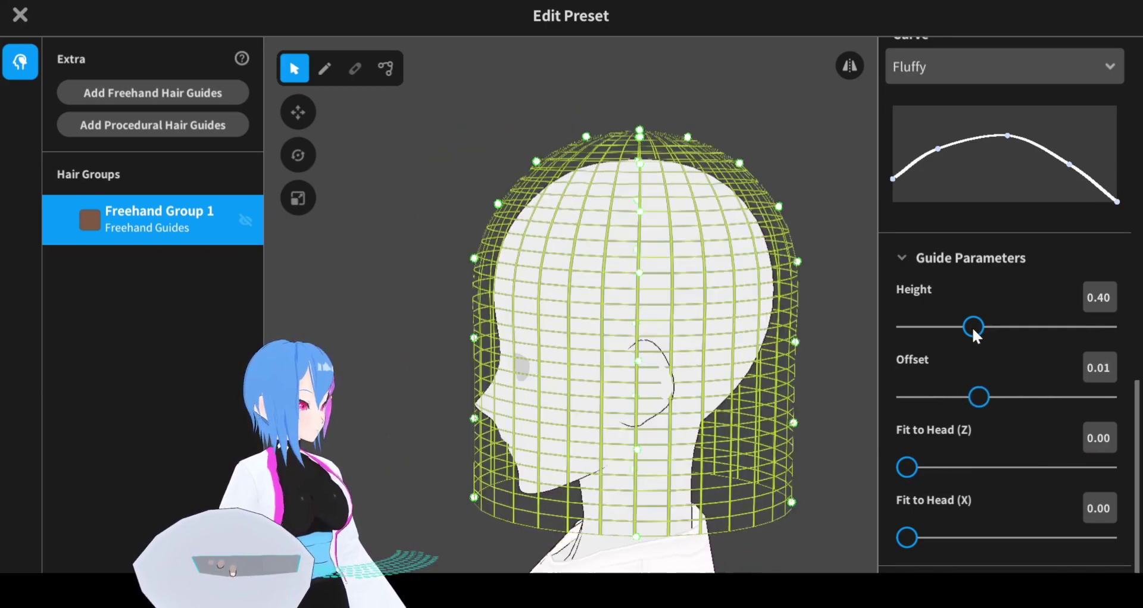
left_click_drag(973, 326, 1001, 328)
Draw one long hair strand with the Brush down the front centre of the guide, from the crown to its lower edge
middle_click_drag(691, 335, 686, 302)
scroll(686, 301, "down", 2)
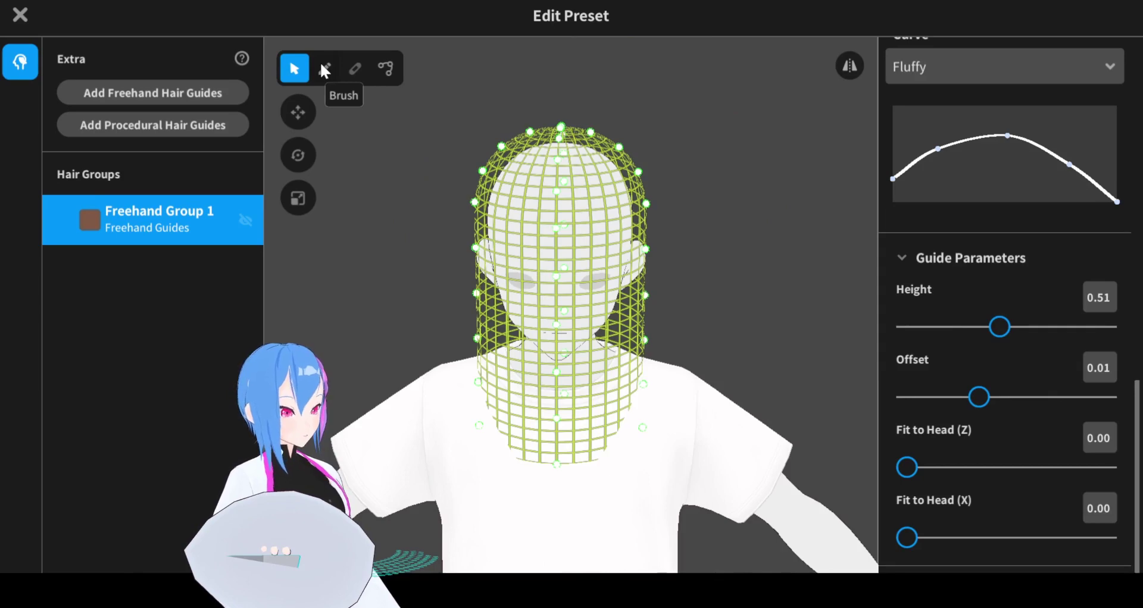
left_click(324, 69)
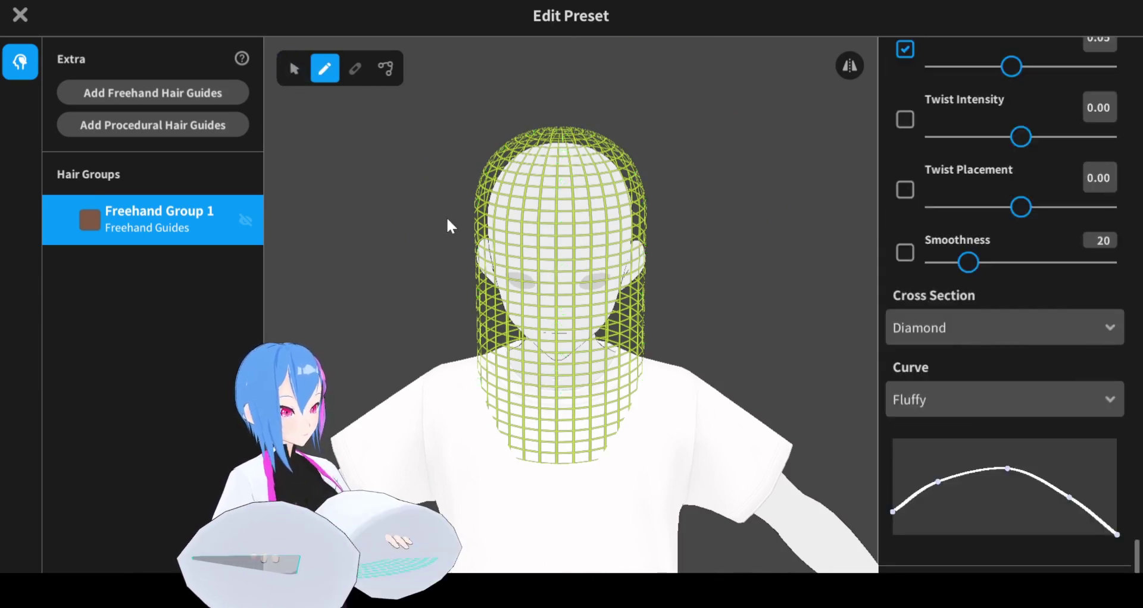
right_click_drag(447, 219, 438, 221)
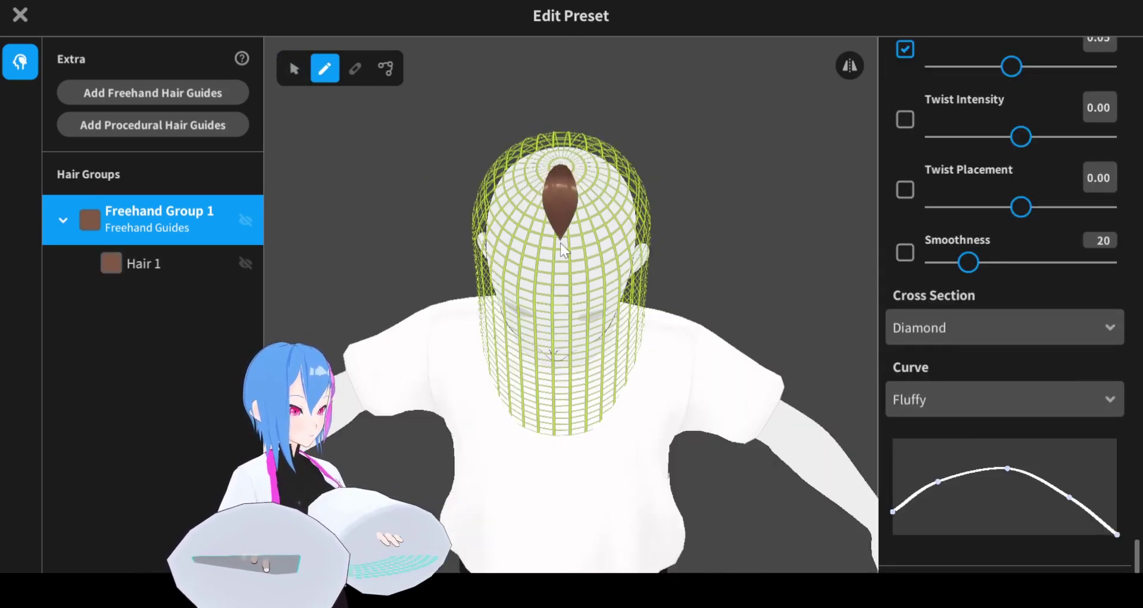
left_click_drag(559, 273, 545, 442)
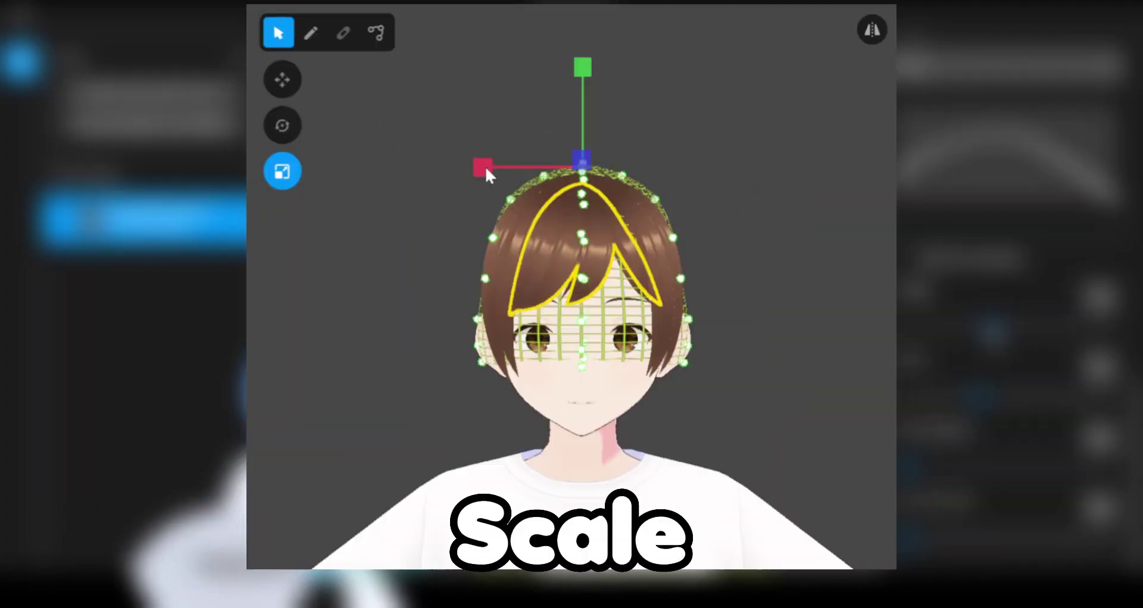
Scale the hair guide group of the brown bob hairstyle along its horizontal and vertical axes
mouse_move(485, 169)
left_mouse_down()
mouse_move(560, 175)
mouse_move(479, 166)
left_mouse_up()
left_click_drag(581, 69, 582, 173)
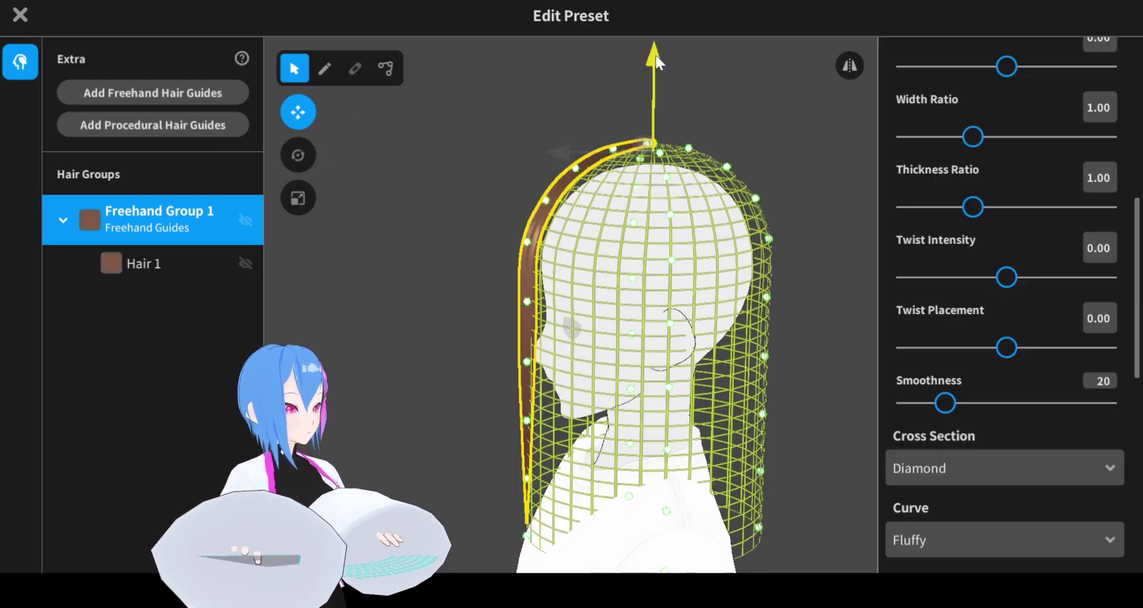
Move Freehand Group 1 with its strand slightly down and forward of the head
left_click_drag(657, 62, 652, 88)
left_click_drag(563, 186, 522, 189)
mouse_move(613, 121)
right_mouse_down()
mouse_move(543, 135)
mouse_move(612, 106)
mouse_move(621, 132)
mouse_move(673, 125)
mouse_move(620, 128)
right_mouse_up()
Rotate Freehand Group 1 so the strand swings forward away from the face, and hide the rotation handles
left_click(305, 160)
left_click_drag(658, 128, 674, 180)
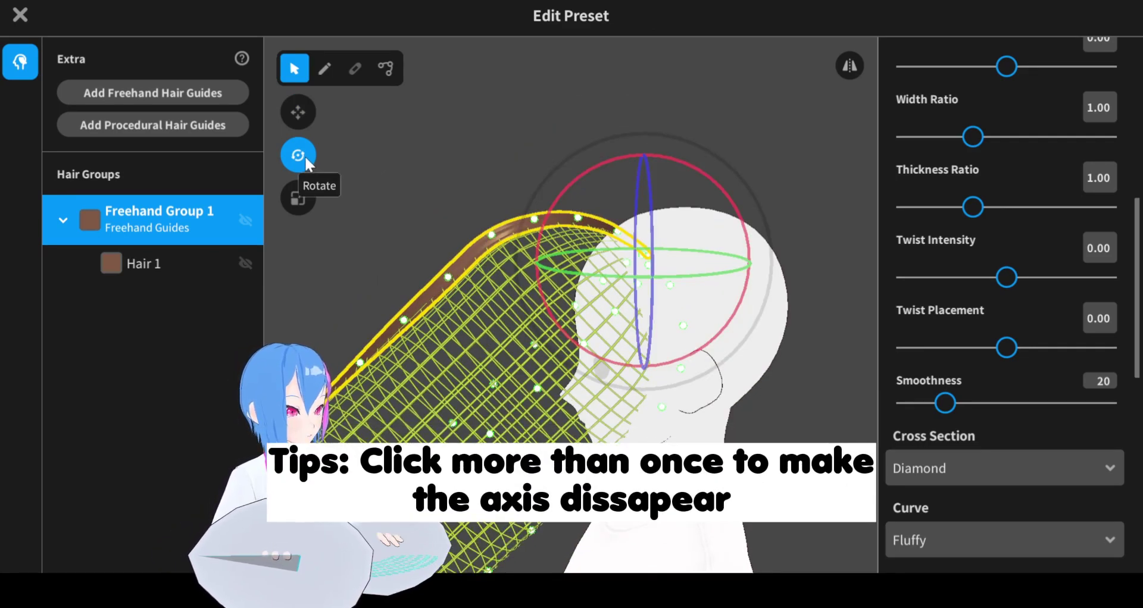
left_click(305, 155)
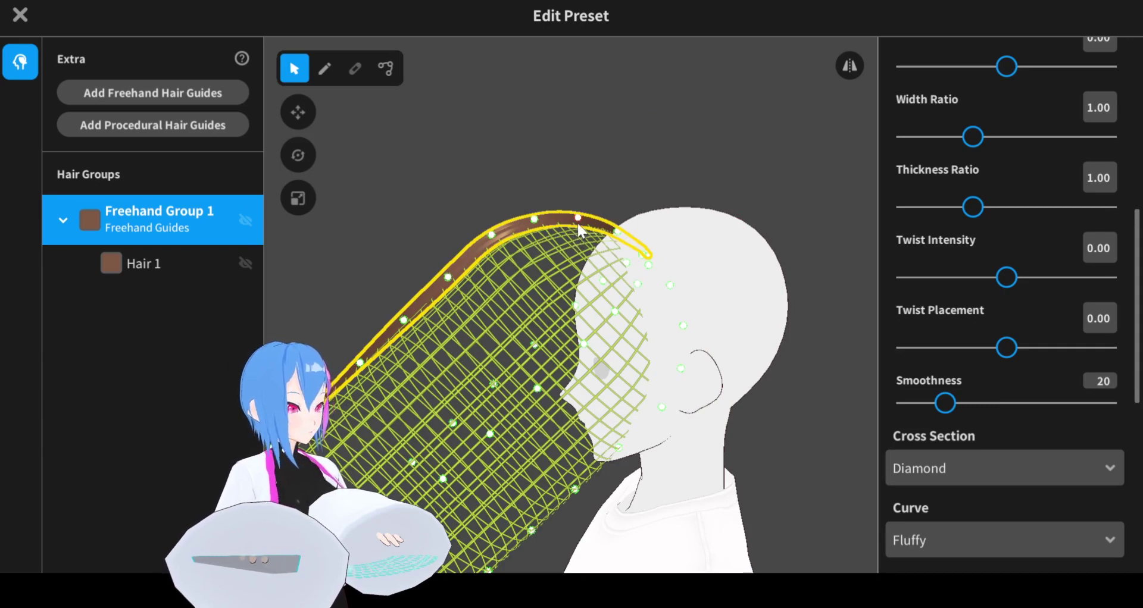
Reshape the hair guide so the strand points straight upward and forward from the forehead, and deselect it
middle_click_drag(540, 156, 593, 219)
left_click_drag(545, 298, 444, 97)
middle_click_drag(460, 145, 455, 170)
left_click(557, 171)
mouse_move(557, 171)
right_mouse_down()
mouse_move(638, 170)
mouse_move(571, 172)
right_mouse_up()
scroll(666, 262, "up", 2)
scroll(665, 263, "up", 3)
middle_click_drag(665, 263, 654, 271)
scroll(654, 270, "down", 2)
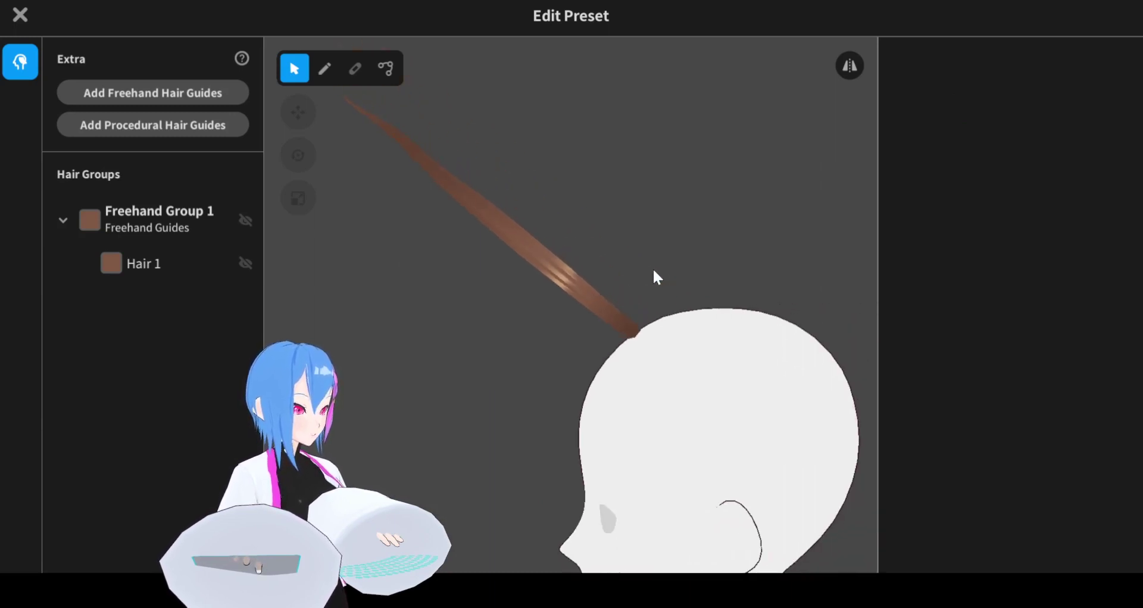
right_click_drag(653, 270, 668, 370)
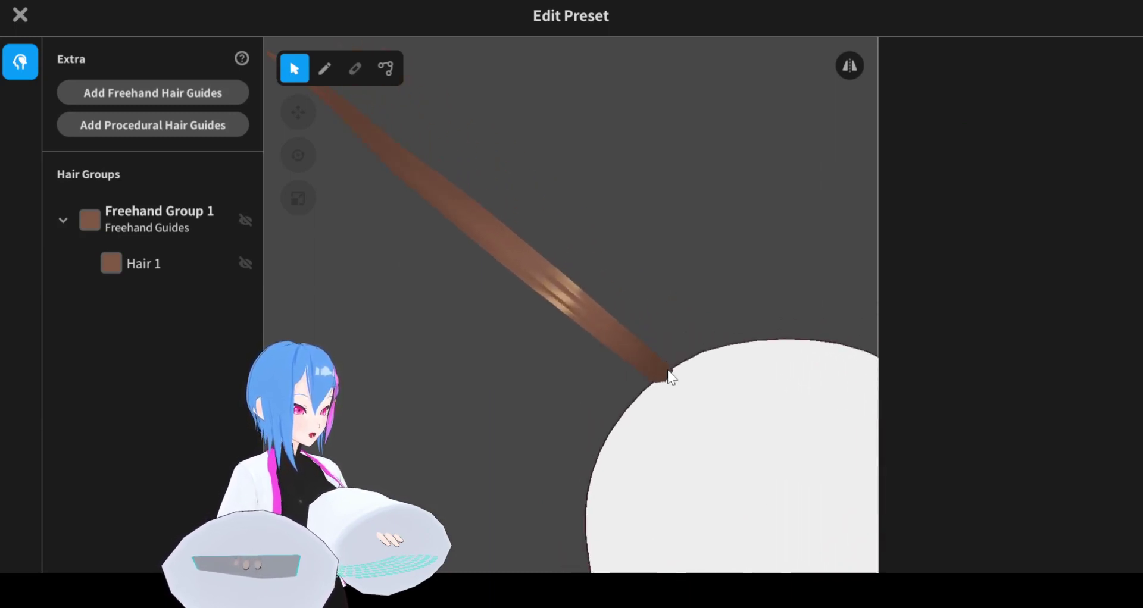
Move Freehand Group 1 forward and slightly down so the strand's root sits inside the forehead
left_click(168, 223)
right_click_drag(488, 222, 364, 143)
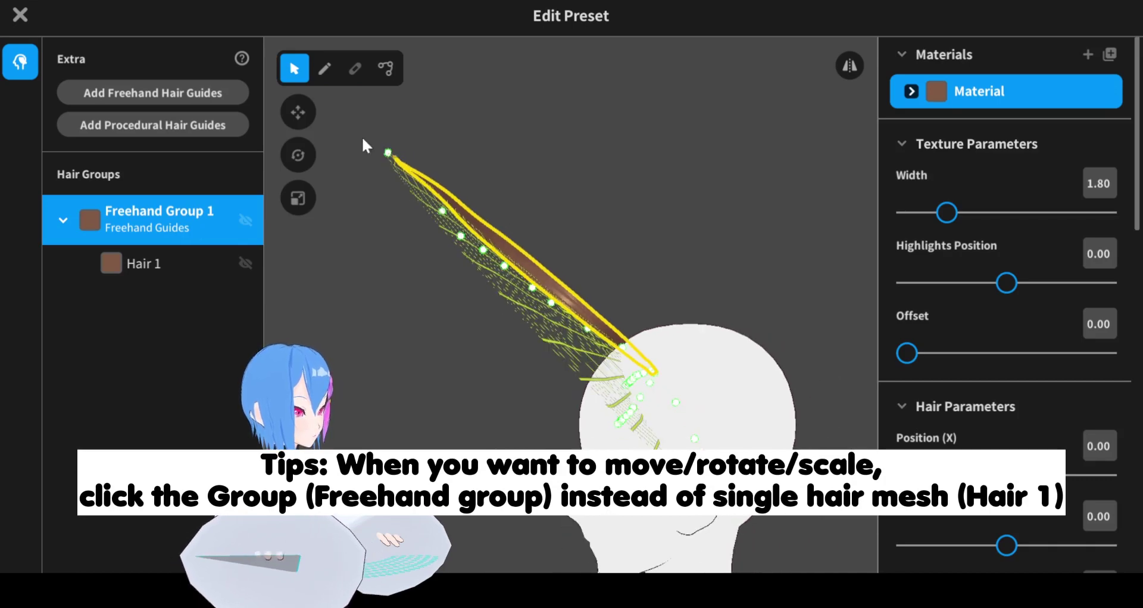
left_click(298, 112)
left_click_drag(558, 382, 507, 381)
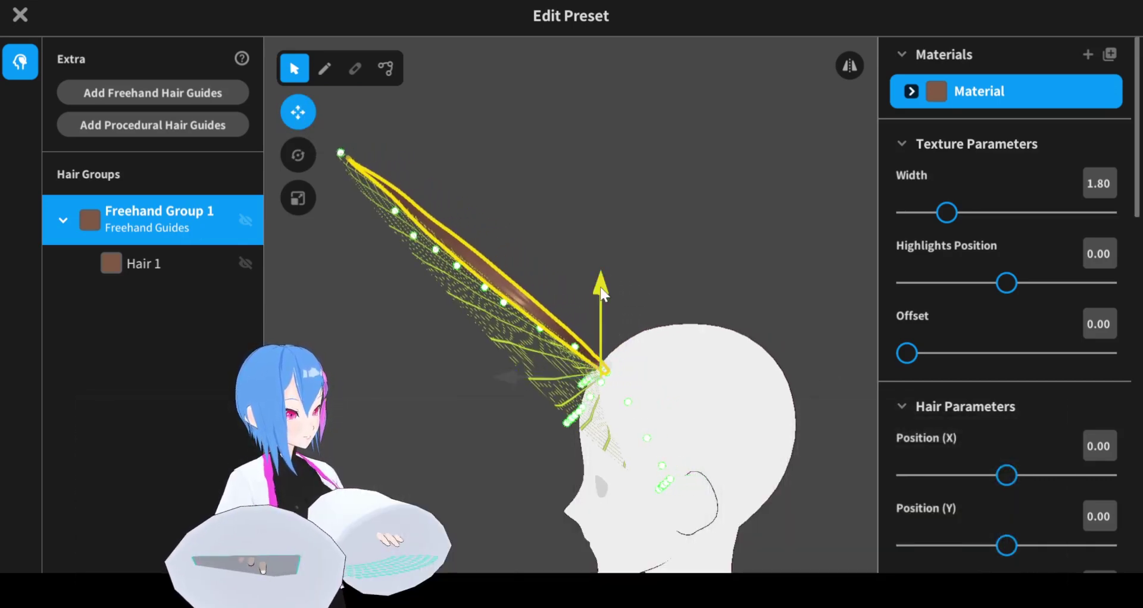
left_click_drag(602, 290, 595, 330)
left_click(543, 295)
Widen Hair 1's root by raising the start of its shape curve, set Thickness to 0.10 and reduce its Width
left_click(157, 271)
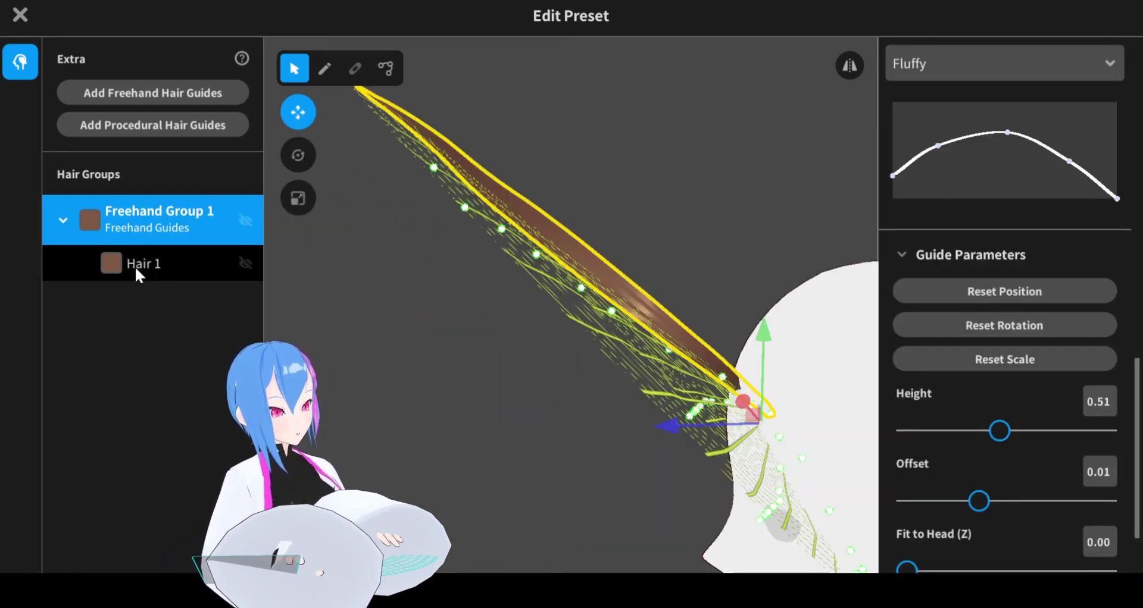
left_click(135, 266)
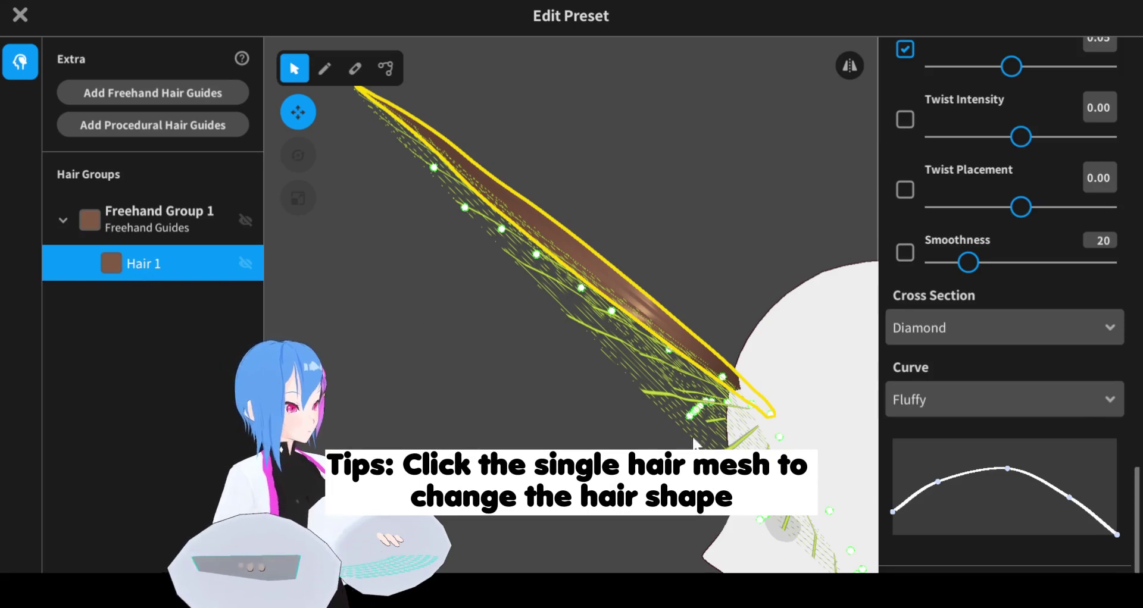
left_click_drag(893, 512, 944, 464)
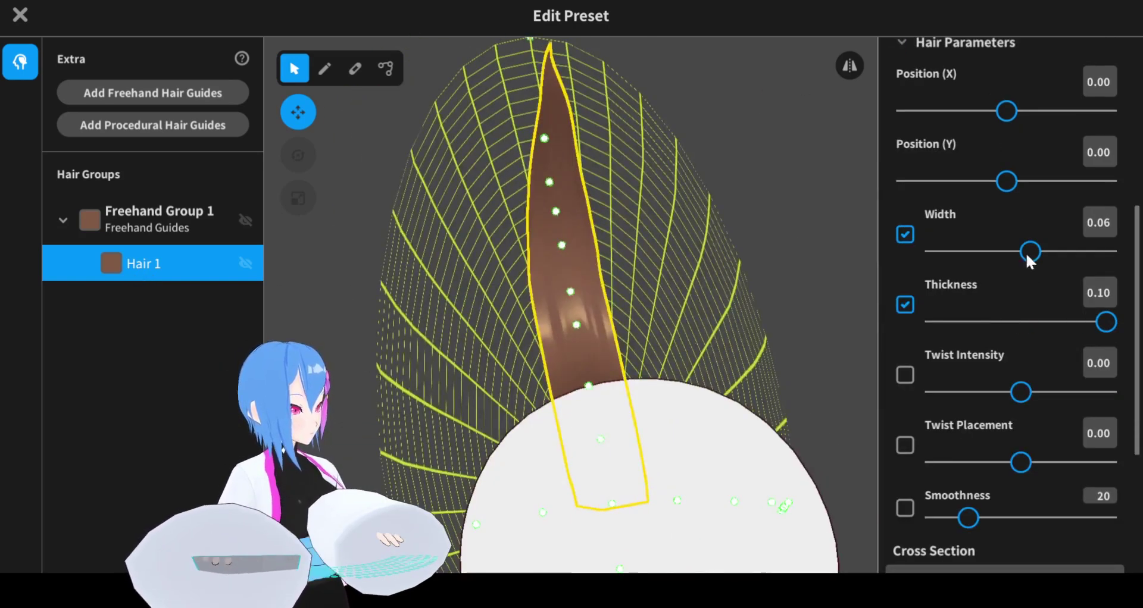
left_click_drag(1027, 253, 1001, 272)
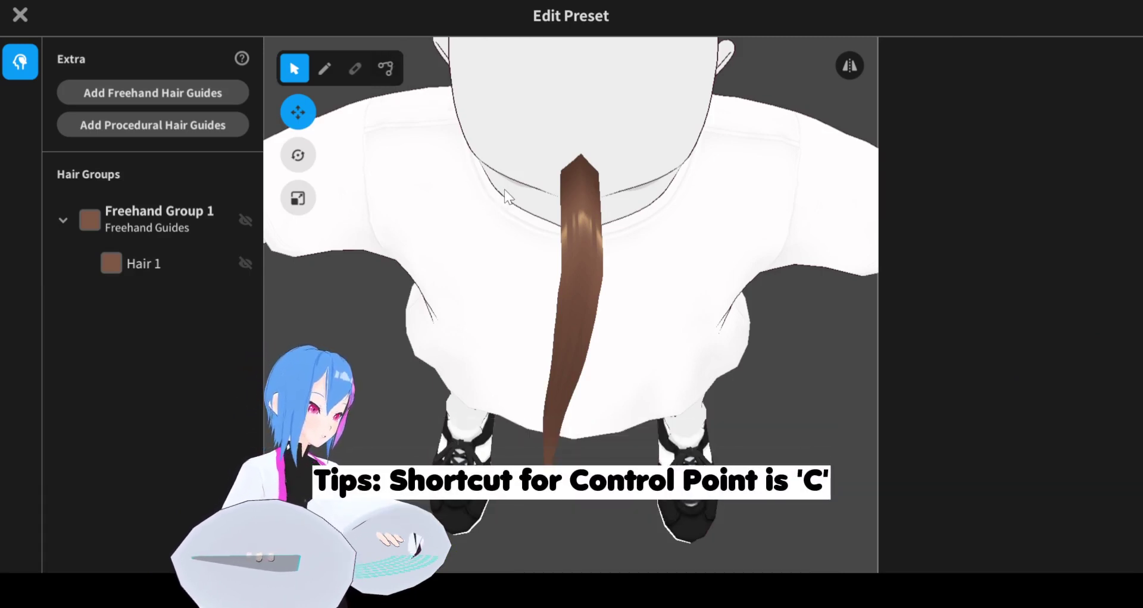
Straighten the bent strand sideways by moving its control points in line with the root
key("c")
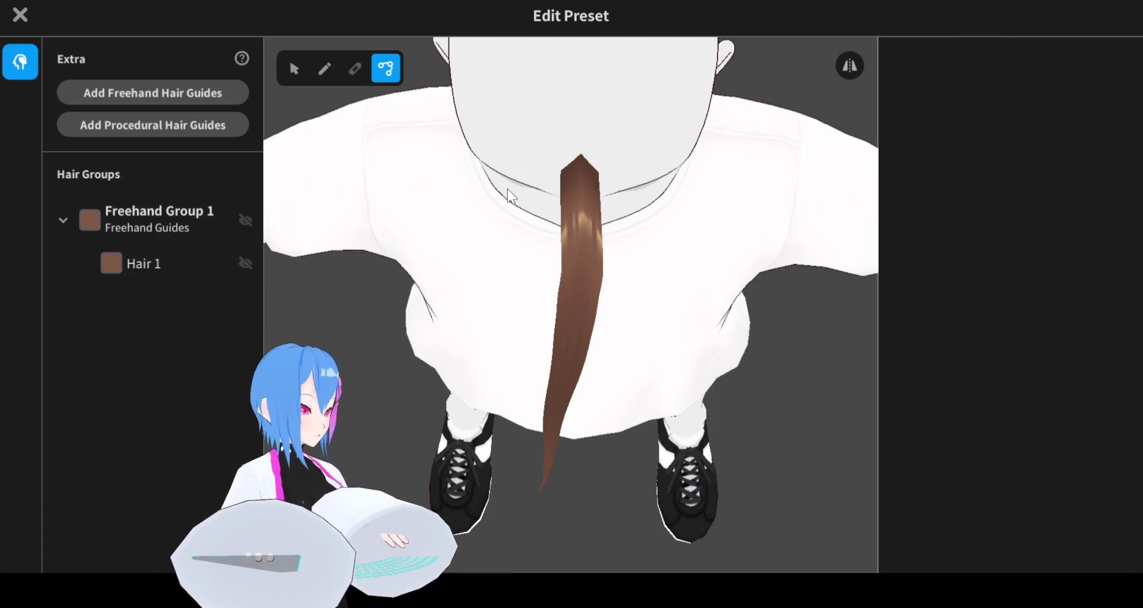
left_click(598, 231)
scroll(619, 357, "up", 4)
left_click_drag(523, 337, 537, 417)
scroll(522, 381, "down", 2)
left_click_drag(501, 450, 538, 439)
middle_click_drag(524, 488, 519, 423)
left_click_drag(493, 412, 536, 401)
left_click_drag(496, 460, 538, 438)
left_click_drag(488, 505, 540, 474)
left_click_drag(482, 530, 545, 528)
Lower the three middle points of Hair 1's shape curve to give the strand a smoother taper toward the tip
left_click(127, 264)
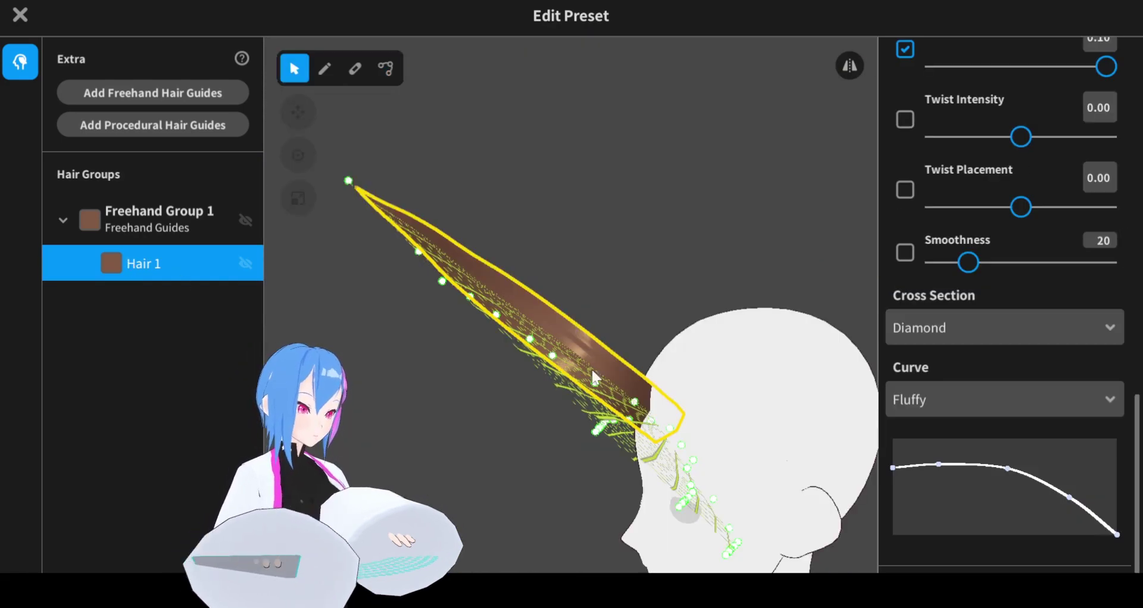
mouse_move(940, 463)
left_mouse_down()
mouse_move(947, 488)
mouse_move(937, 471)
left_mouse_up()
left_click_drag(1007, 469, 1009, 478)
left_click_drag(1069, 497, 1070, 518)
Twist Freehand Group 1 by raising its Twist Intensity to 5.00 while trying different Twist Placement values
right_click_drag(816, 442, 674, 434)
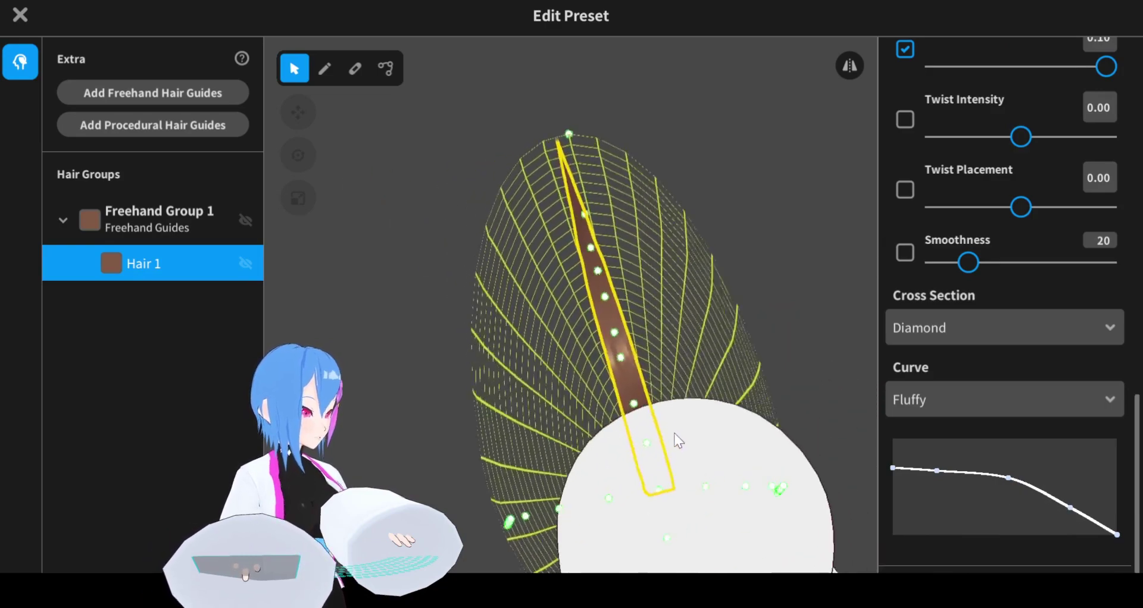
left_click(670, 437)
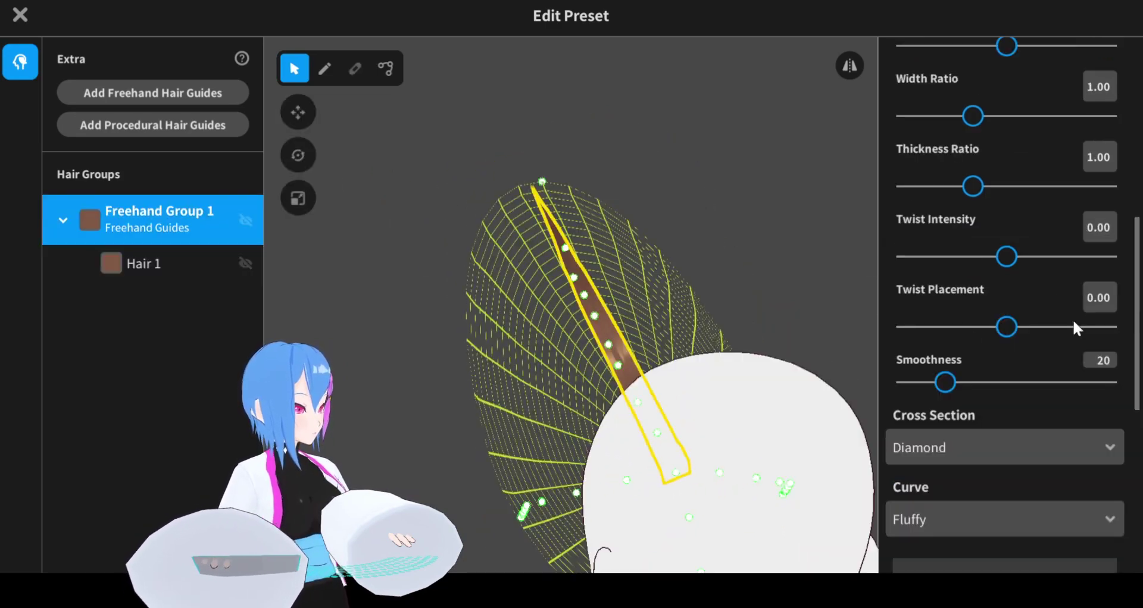
scroll(651, 196, "up", 5)
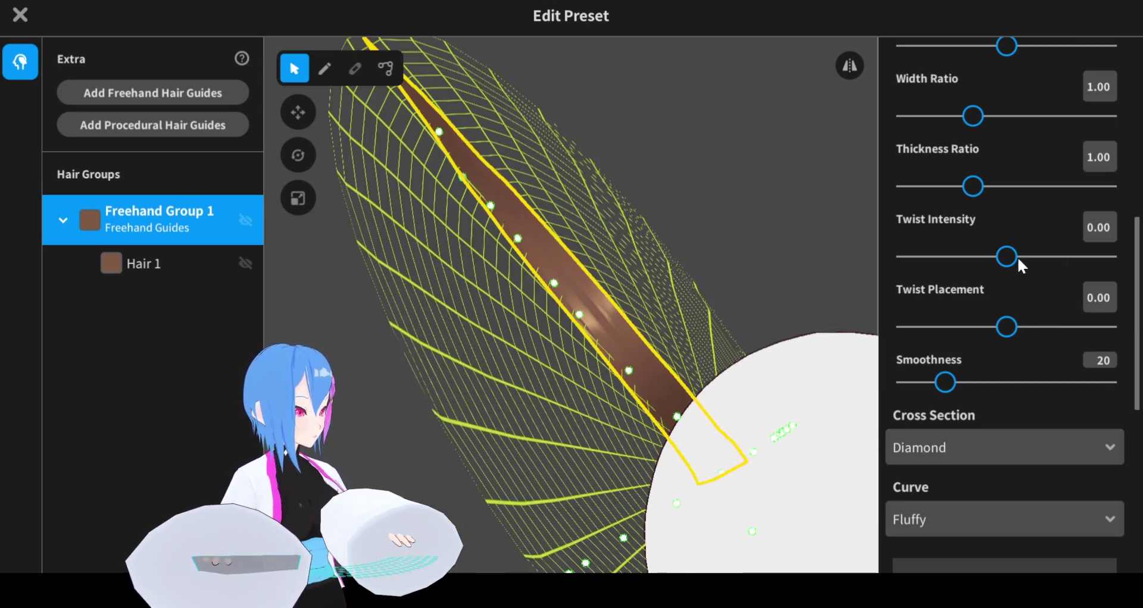
left_click_drag(1016, 259, 1059, 267)
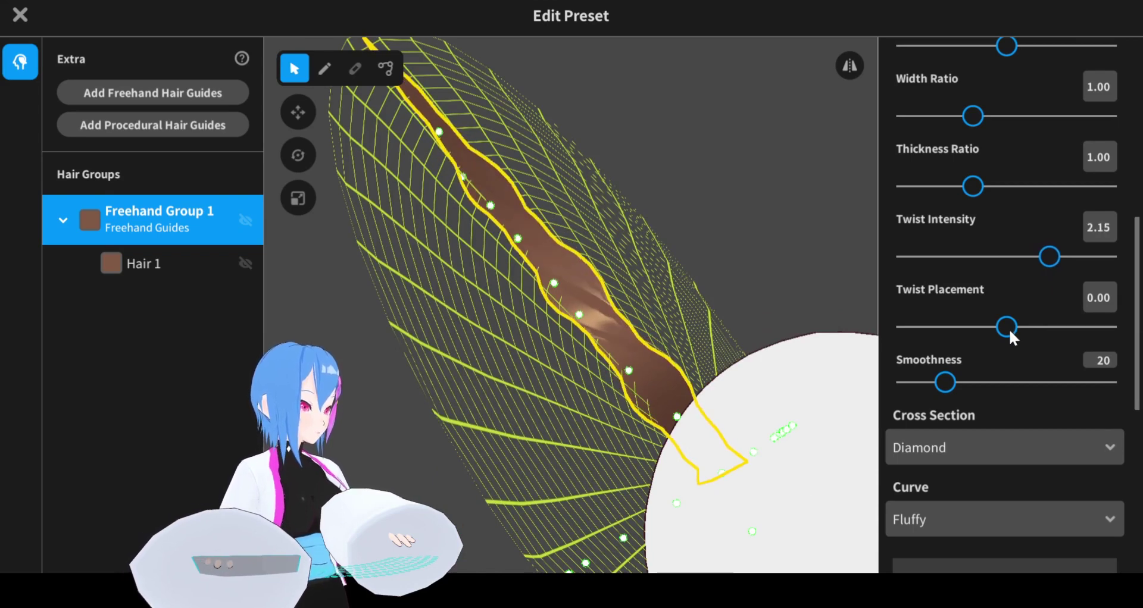
left_click_drag(1009, 329, 1076, 329)
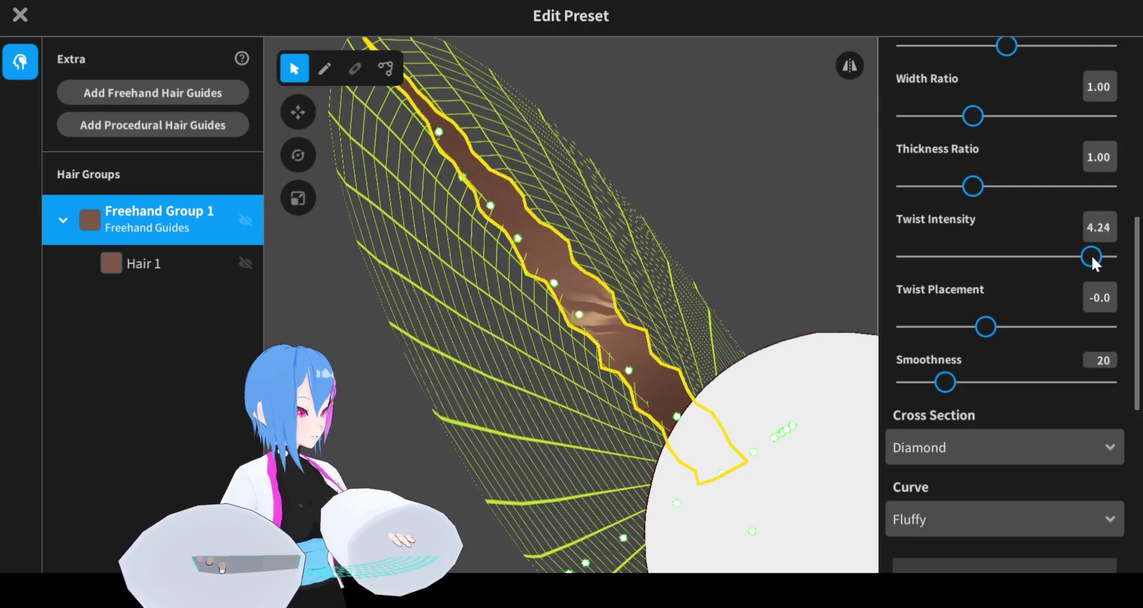
left_click_drag(1091, 255, 1109, 265)
Fine-tune the horn's Twist Placement to a slightly negative value and deselect the hair group
scroll(717, 276, "down", 2)
middle_click_drag(717, 276, 724, 287)
right_click_drag(724, 287, 765, 283)
left_click_drag(986, 326, 1018, 328)
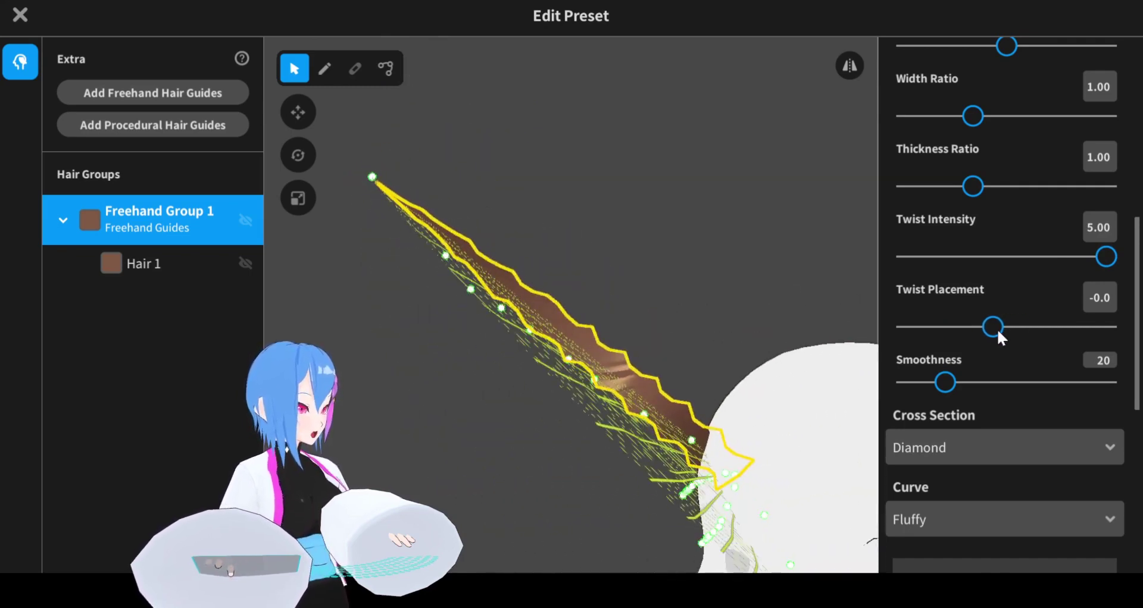
left_click_drag(996, 328, 974, 329)
left_click(480, 254)
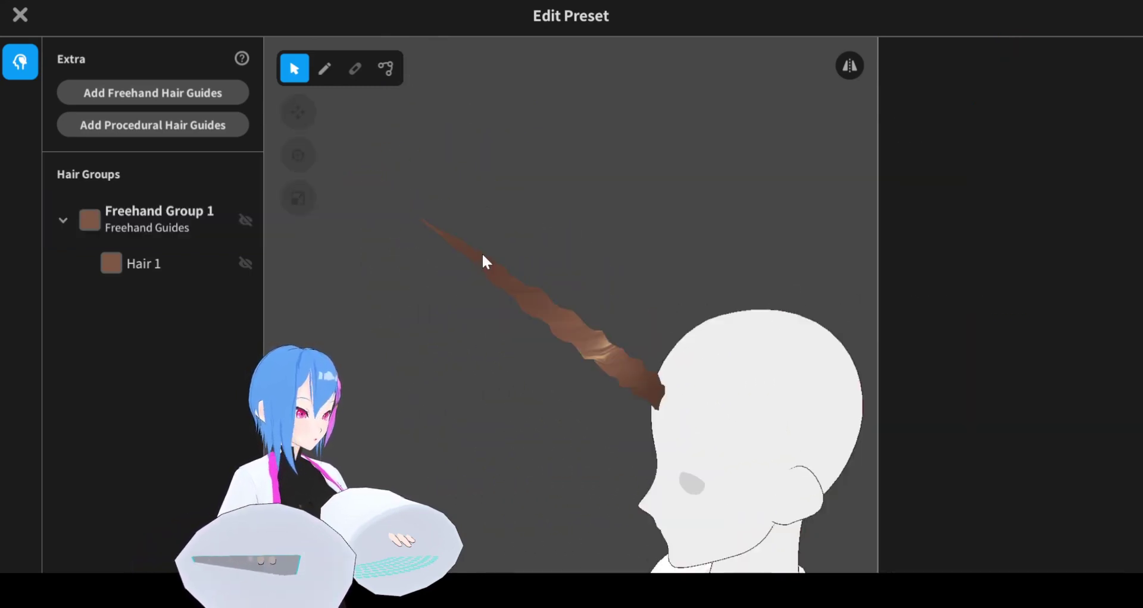
Disable both the Main Color and the Highlight Color in Freehand Group 1's material
left_click(164, 221)
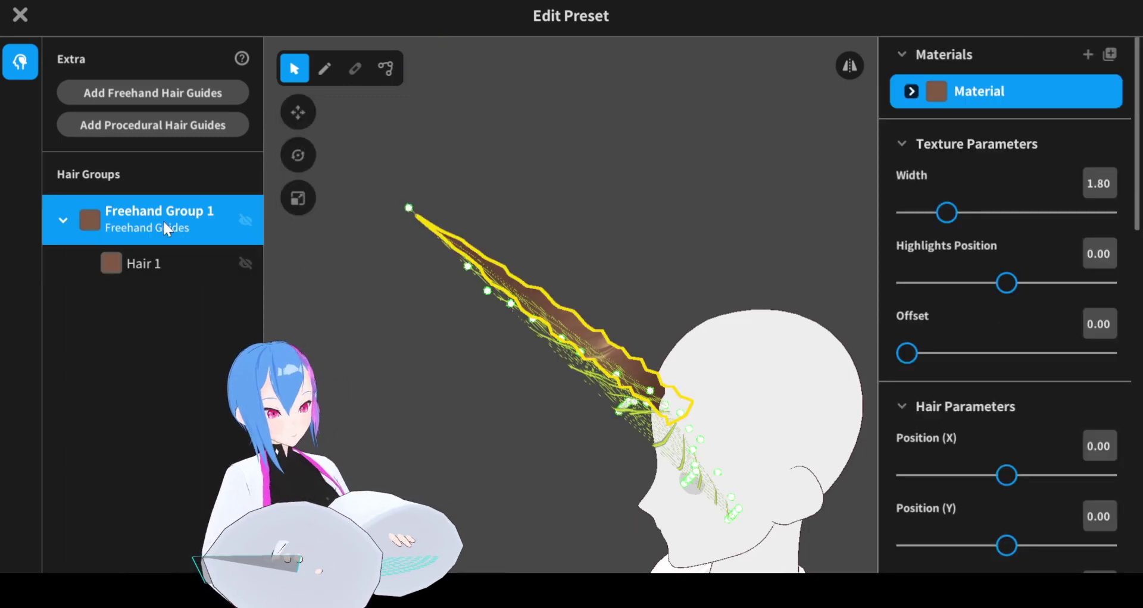
left_click(911, 92)
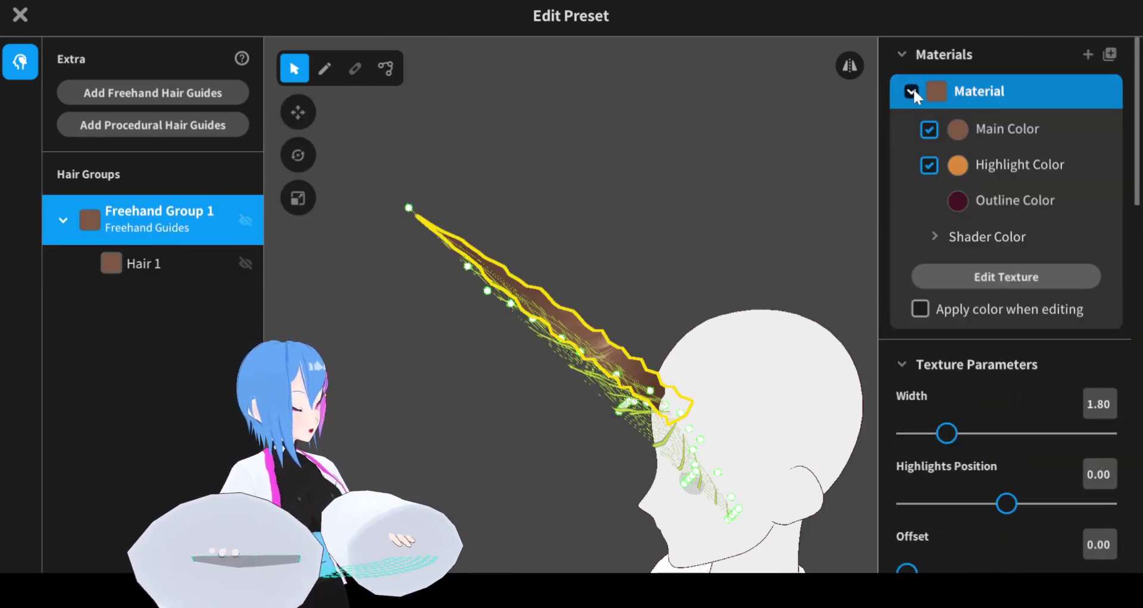
left_click(930, 129)
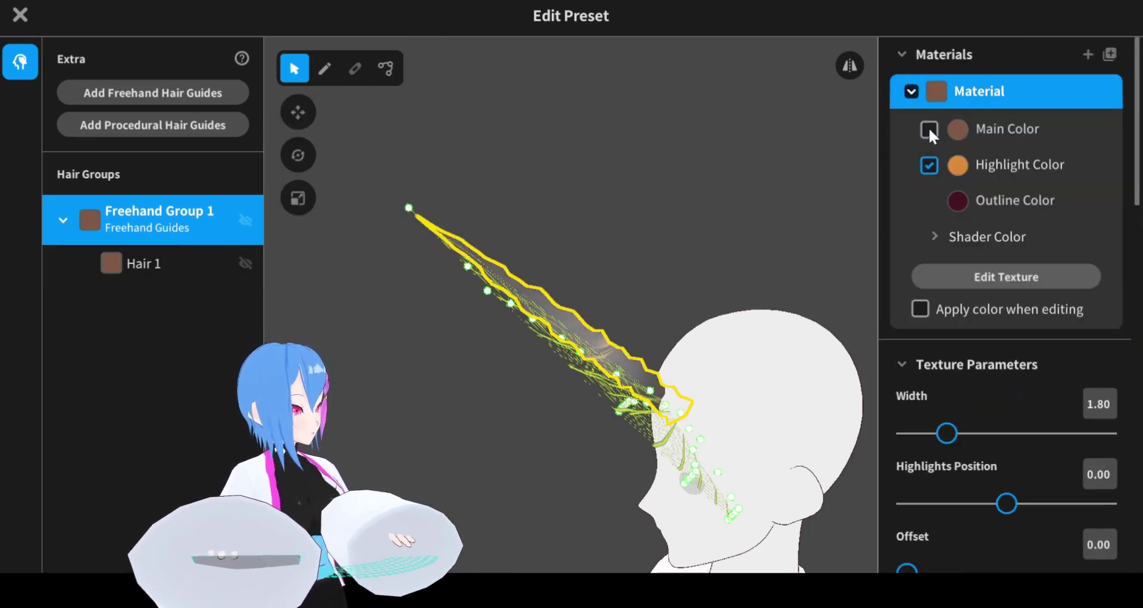
left_click(929, 165)
Open the hair material's texture for editing and delete its default highlight layer
left_click(936, 279)
right_click(126, 291)
left_click(168, 267)
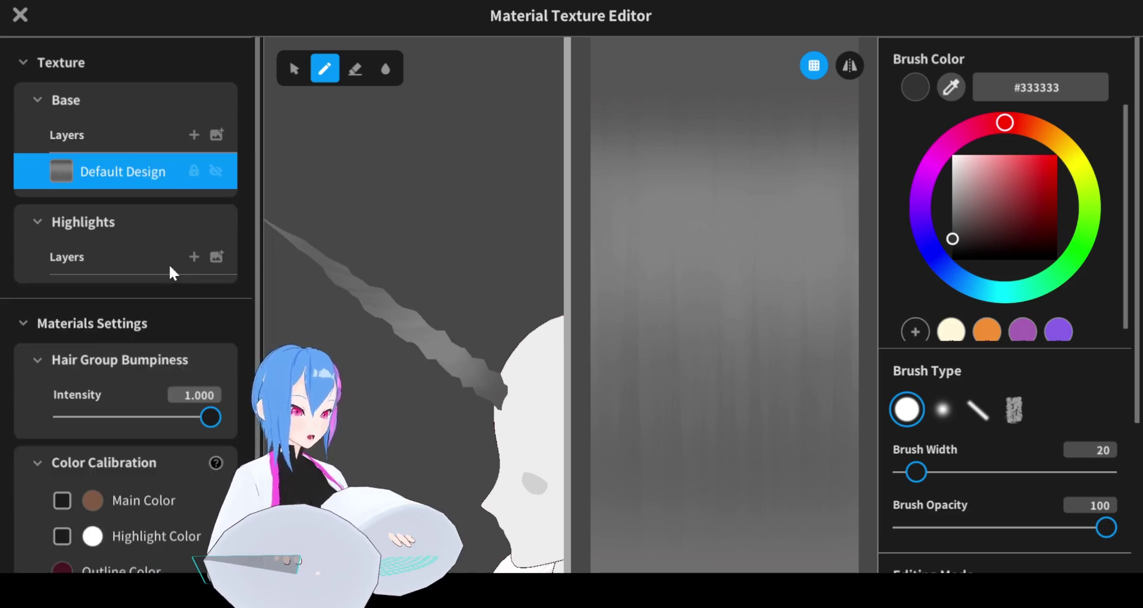
Paint a wide pink #FF69C3 band down the middle of the Default Design layer with mirroring on and brush width 104
left_click_drag(931, 167, 954, 139)
left_click_drag(993, 177, 1014, 155)
left_click_drag(917, 473, 973, 472)
left_click(851, 63)
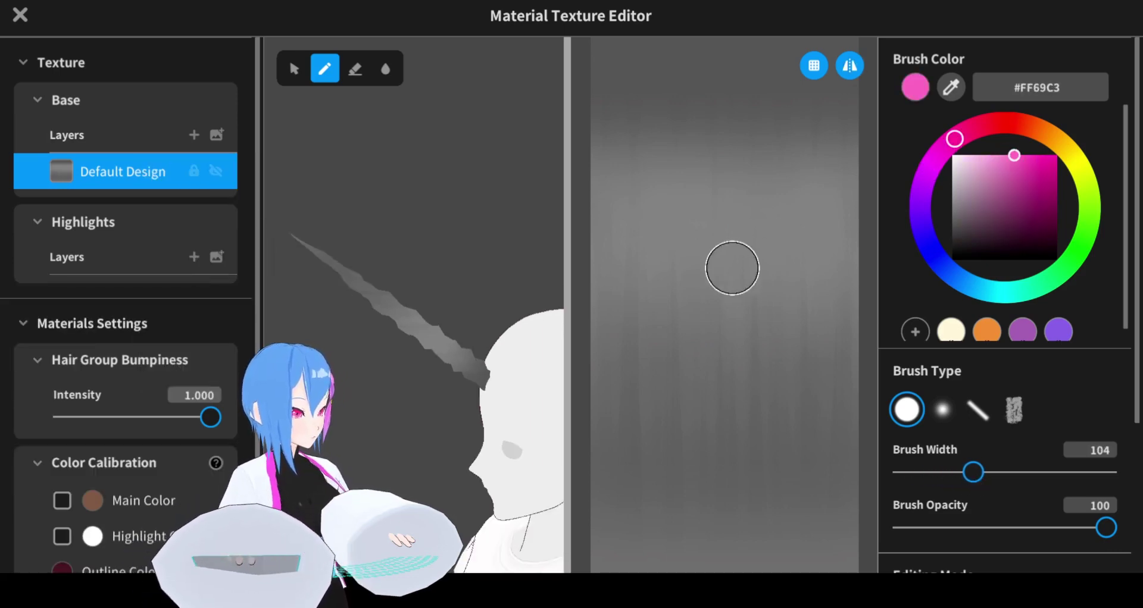
mouse_move(723, 116)
left_mouse_down()
mouse_move(691, 513)
mouse_move(696, 407)
mouse_move(707, 520)
mouse_move(685, 53)
mouse_move(678, 554)
mouse_move(673, 48)
mouse_move(674, 554)
mouse_move(673, 532)
left_mouse_up()
Paint both outer edges of the horn texture light violet-blue with the mirrored brush and return to the preset's hair editing
left_click(927, 241)
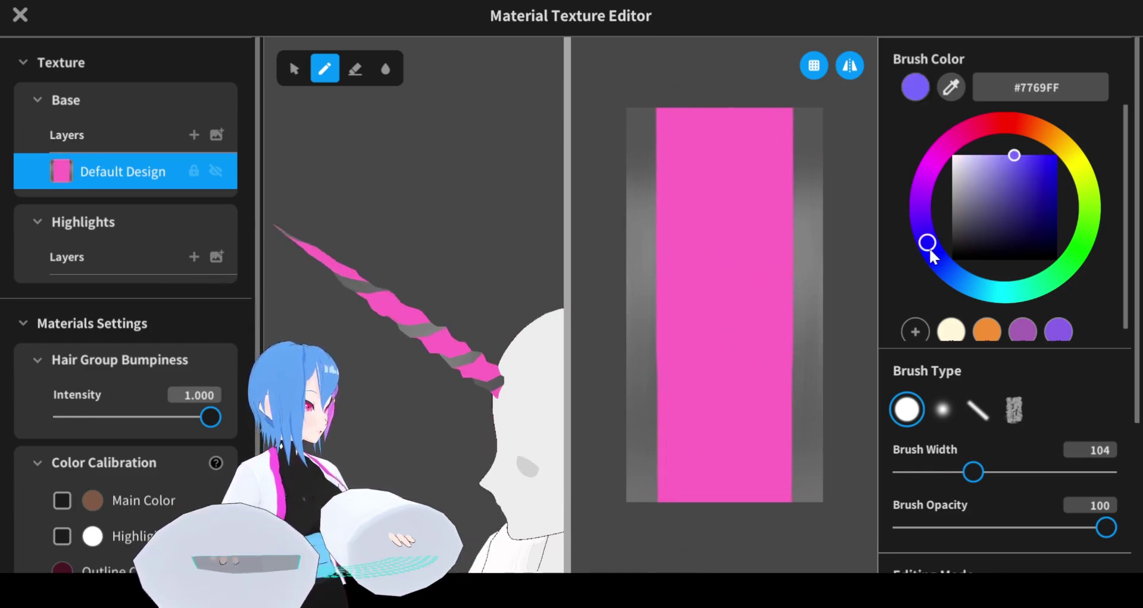
left_click(995, 155)
left_click(642, 123)
left_click_drag(643, 122, 638, 538)
key("ctrl+z")
mouse_move(641, 153)
left_mouse_down()
mouse_move(628, 343)
mouse_move(643, 256)
mouse_move(638, 174)
mouse_move(636, 284)
left_mouse_up()
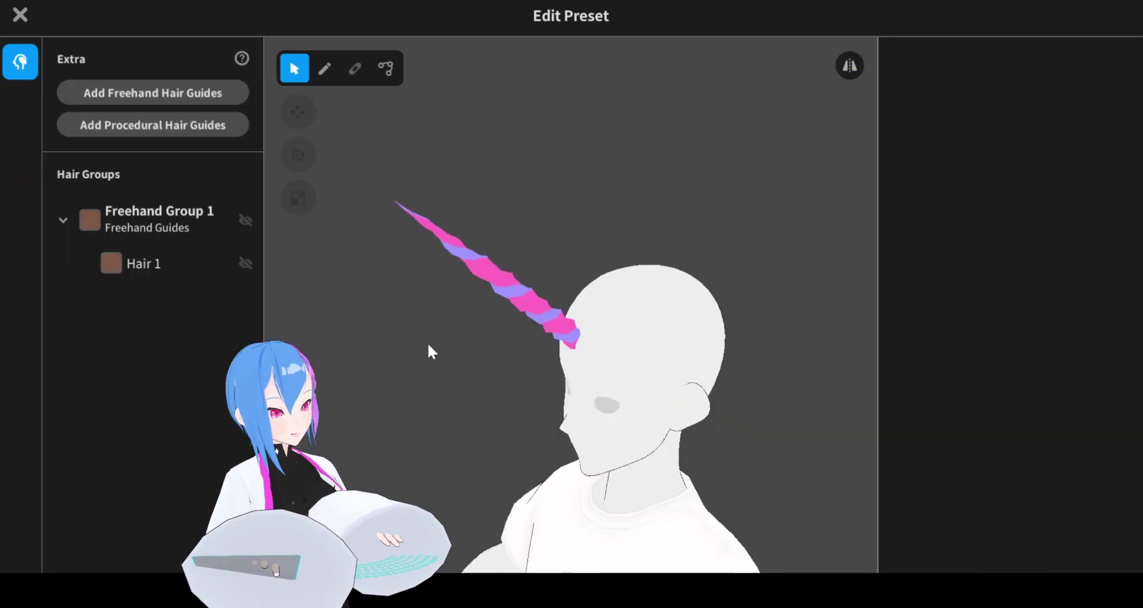
middle_click_drag(428, 342, 418, 329)
scroll(418, 329, "up", 3)
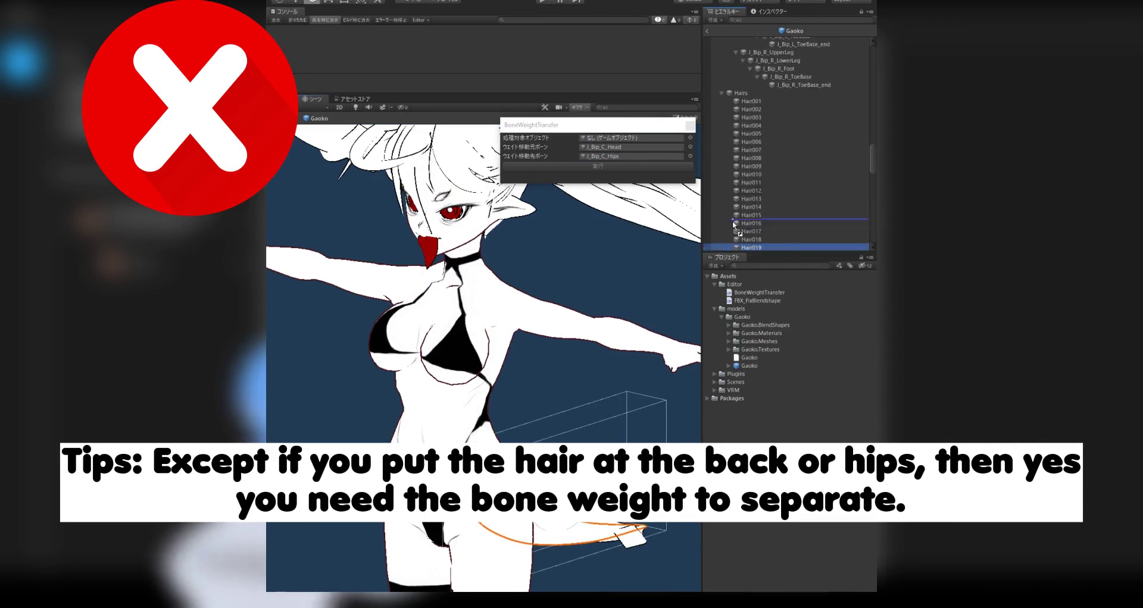
In Unity, assign Hair019 as the target object in BoneWeightTransfer
left_click_drag(734, 225, 631, 137)
scroll(827, 172, "up", 12)
left_click(819, 168)
scroll(821, 168, "up", 7)
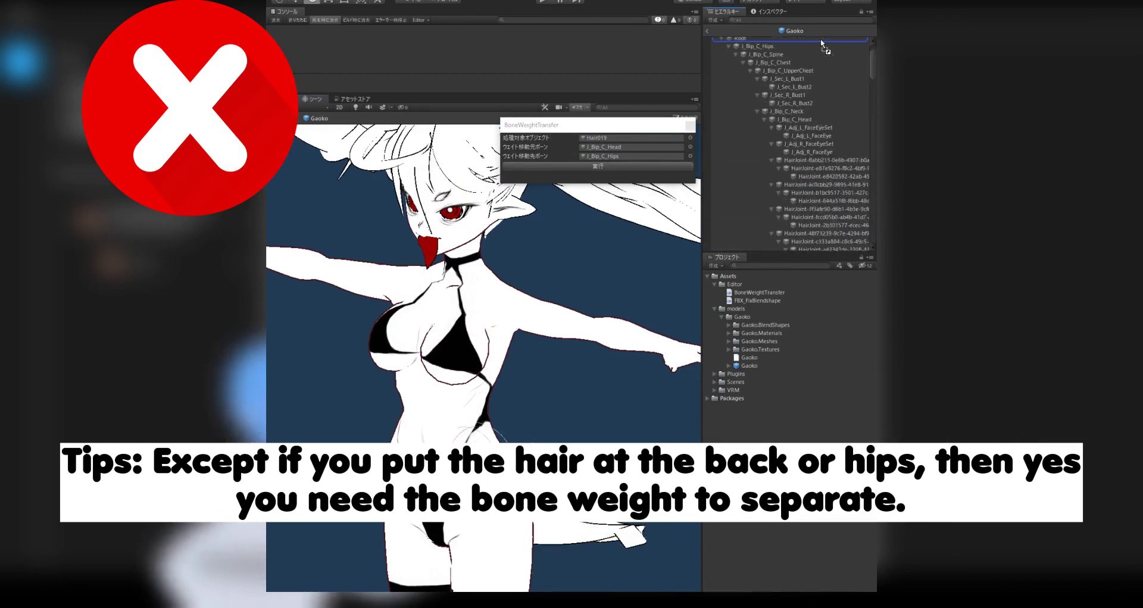
scroll(824, 168, "down", 7)
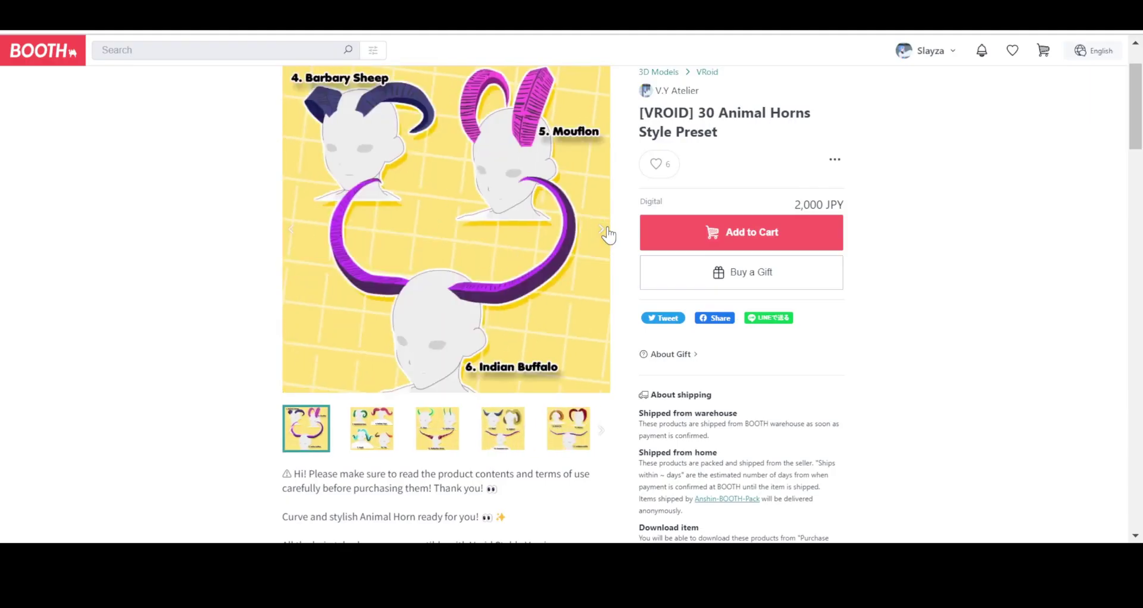
On BOOTH, browse the preview images of the "[VROID] 30 Animal Horns Style Preset" listing
left_click(602, 230)
left_click(601, 230)
left_click(602, 230)
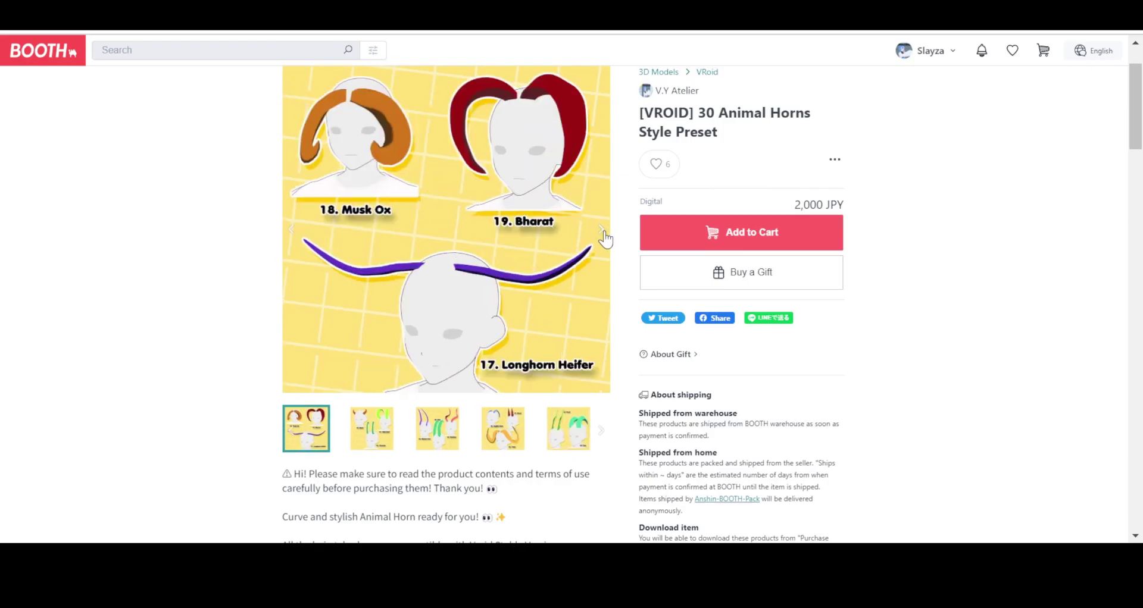